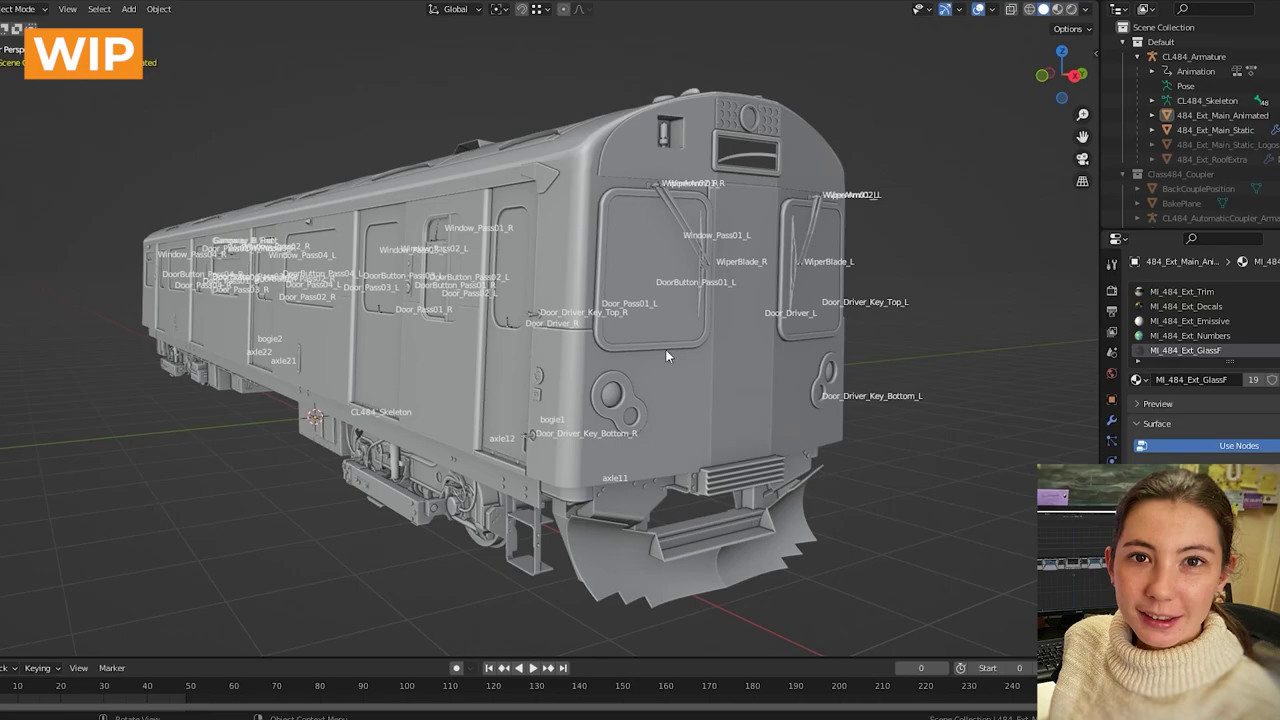
# Step: Examine the train carriage's exterior model from the driving end along the side to the gangway end
pyautogui.moveTo(668, 355); pyautogui.dragTo(583, 360, button='middle')
pyautogui.scroll(3, 583, 367)
pyautogui.moveTo(560, 403)
pyautogui.mouseDown(button='middle')
pyautogui.moveTo(471, 406)
pyautogui.moveTo(530, 395)
pyautogui.moveTo(481, 344)
pyautogui.moveTo(681, 360)
pyautogui.moveTo(525, 400)
pyautogui.moveTo(552, 410)
pyautogui.mouseUp(button='middle')
pyautogui.scroll(3, 681, 360)
pyautogui.scroll(-1, 454, 392)
pyautogui.scroll(-2, 552, 410)
pyautogui.keyDown('shift'); pyautogui.moveTo(752, 354); pyautogui.dragTo(482, 335, button='middle'); pyautogui.keyUp('shift')
pyautogui.keyDown('shift'); pyautogui.moveTo(850, 395); pyautogui.dragTo(403, 401, button='middle'); pyautogui.keyUp('shift')
pyautogui.moveTo(765, 385); pyautogui.dragTo(513, 424, button='middle')
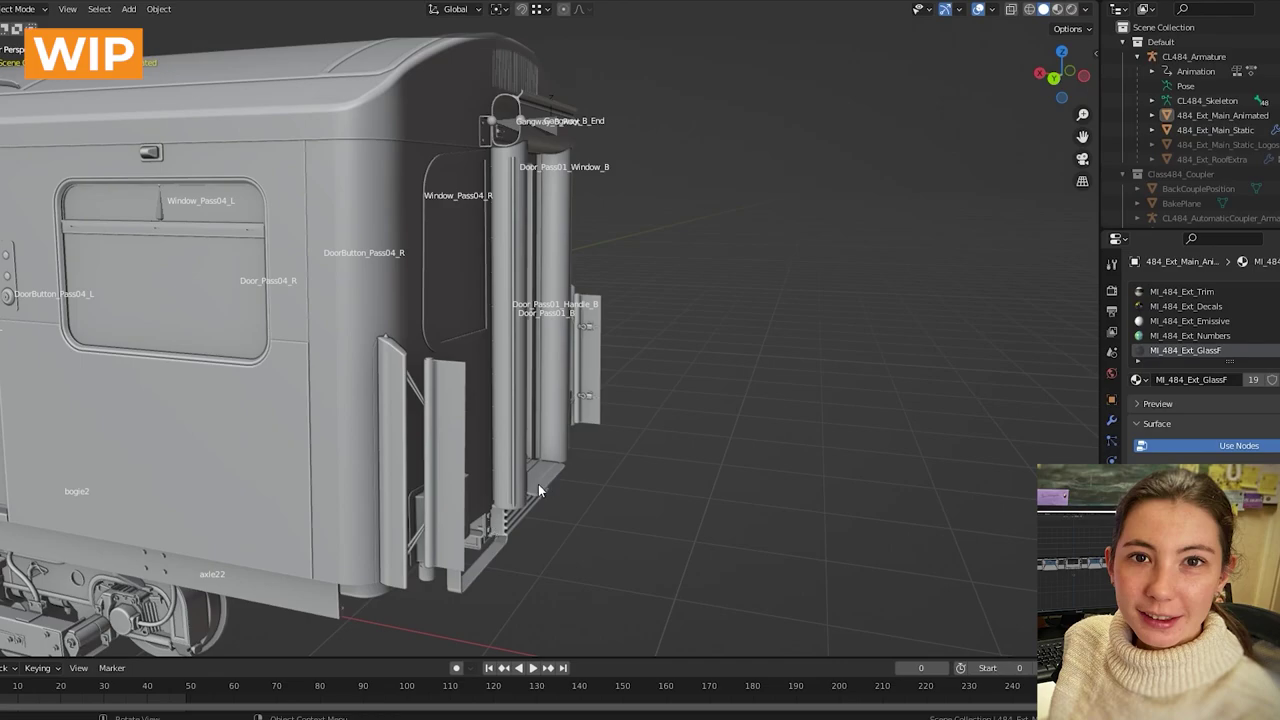
pyautogui.moveTo(477, 533); pyautogui.dragTo(485, 531, button='middle')
pyautogui.scroll(2, 485, 527)
pyautogui.scroll(4, 571, 392)
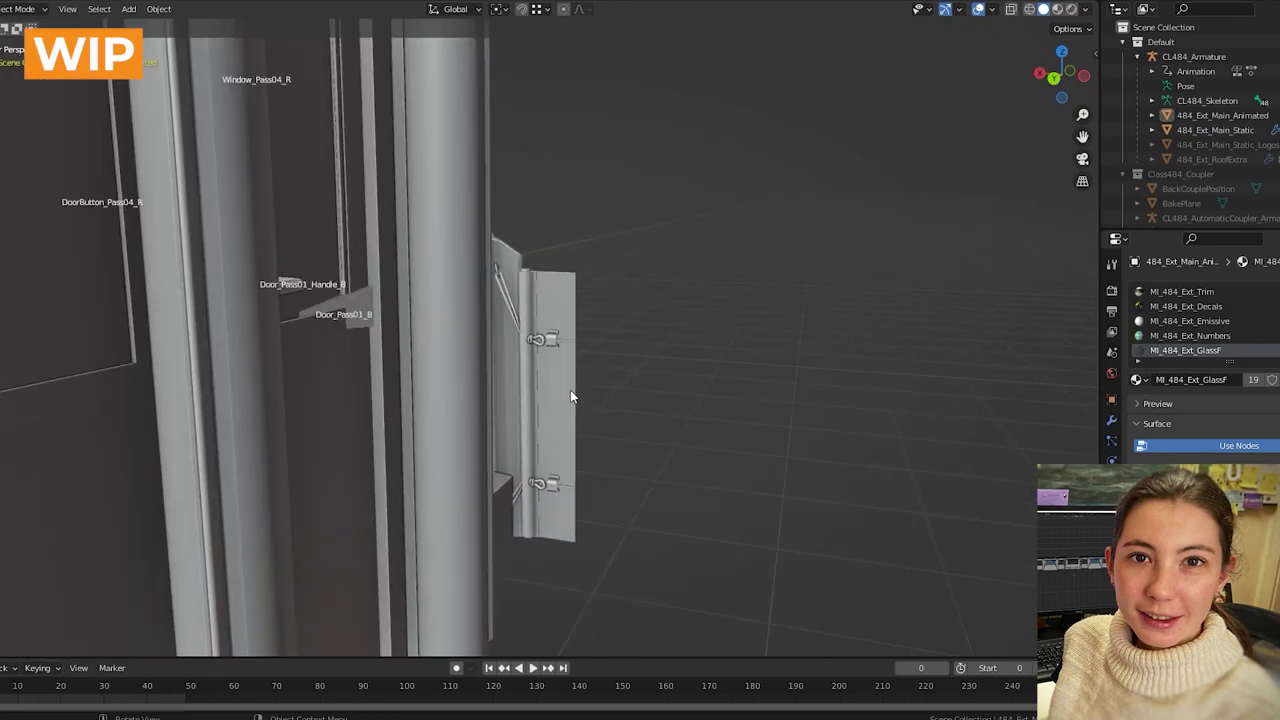
pyautogui.moveTo(571, 392)
pyautogui.mouseDown(button='middle')
pyautogui.moveTo(547, 371)
pyautogui.moveTo(570, 384)
pyautogui.moveTo(604, 347)
pyautogui.mouseUp(button='middle')
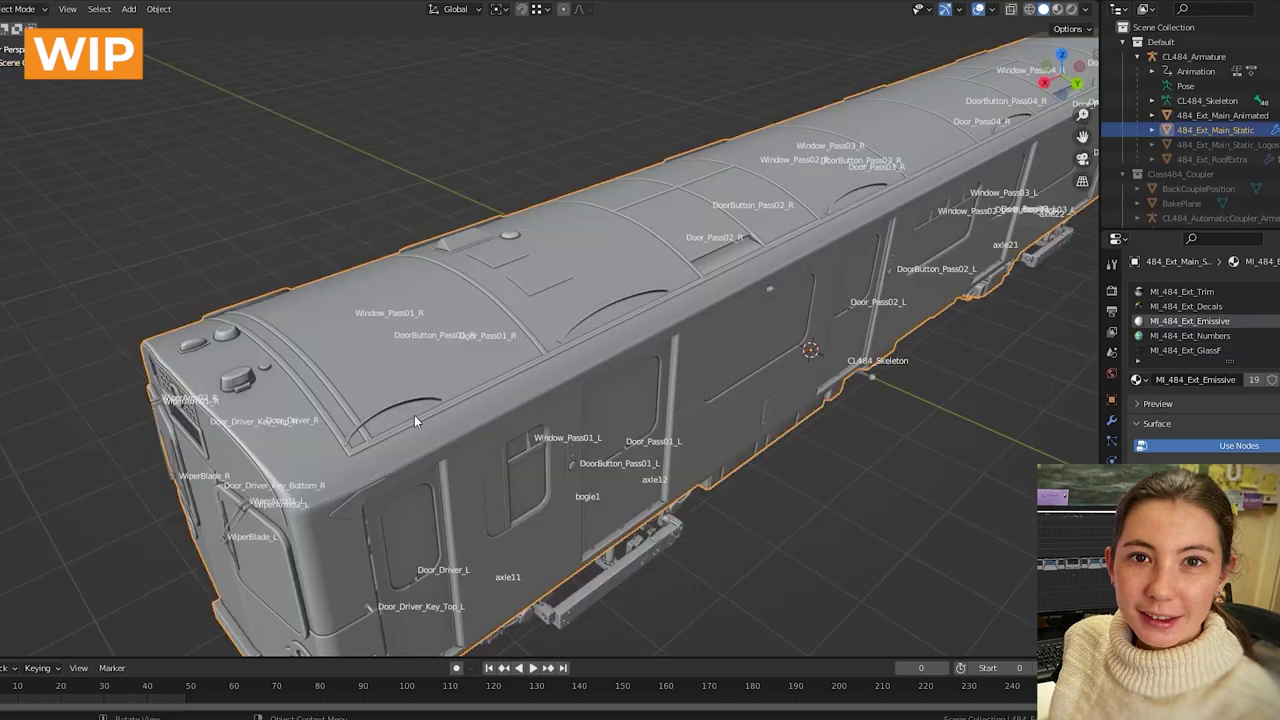
# Step: Display the wireframe on the carriage exterior to inspect the roof's mesh, and hide it again
pyautogui.keyDown('shift'); pyautogui.moveTo(485, 377); pyautogui.dragTo(566, 362, button='middle'); pyautogui.keyUp('shift')
pyautogui.keyDown('ctrl'); pyautogui.moveTo(511, 402); pyautogui.dragTo(551, 371, button='middle'); pyautogui.keyUp('ctrl')
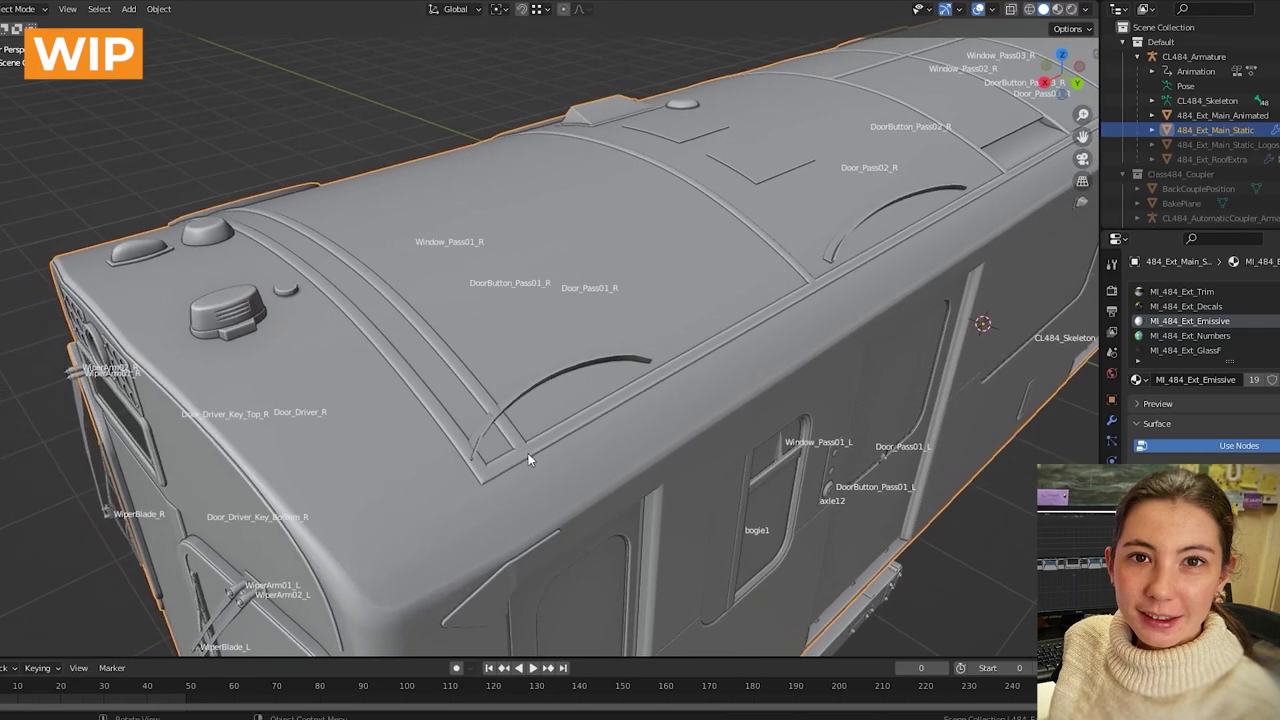
pyautogui.rightClick(502, 470)
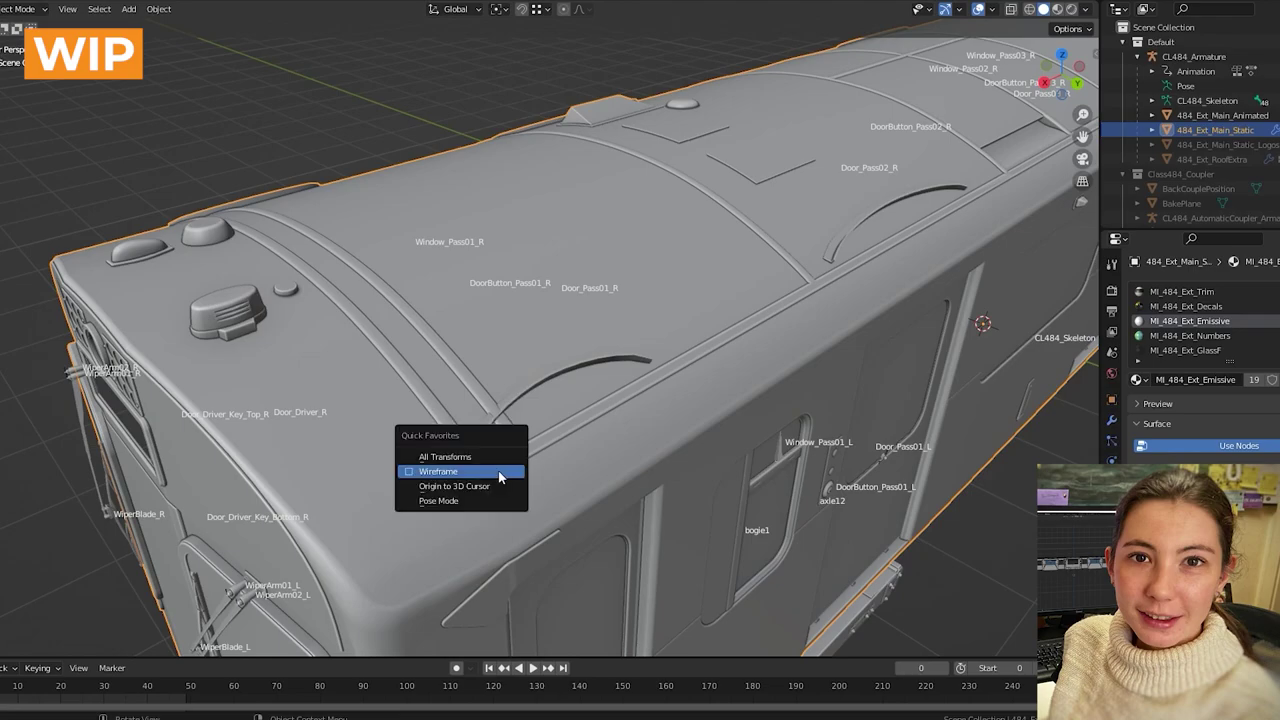
pyautogui.click(495, 474)
pyautogui.moveTo(478, 468); pyautogui.dragTo(564, 371, button='middle')
pyautogui.rightClick(748, 308)
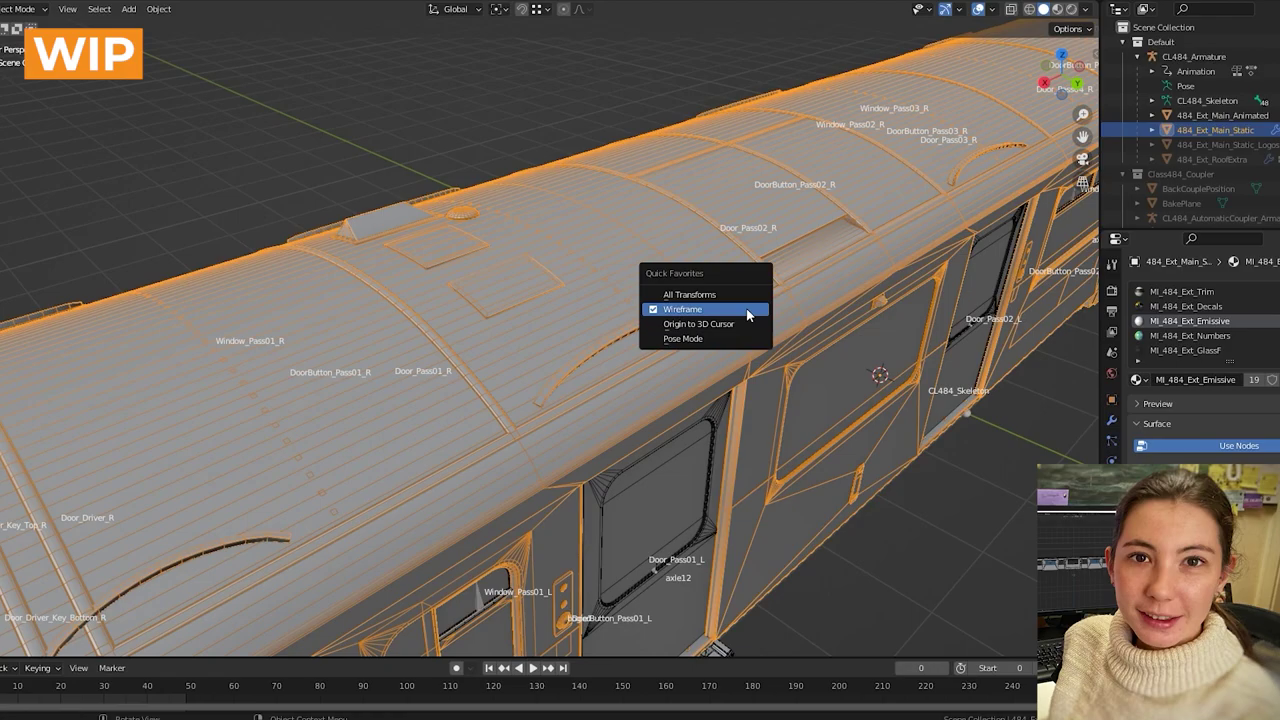
pyautogui.click(745, 311)
# Step: Examine the carriage's roof details and the upper cab front, including the destination display and lamp recess
pyautogui.moveTo(740, 308); pyautogui.dragTo(656, 356, button='middle')
pyautogui.scroll(4, 608, 404)
pyautogui.scroll(-3, 655, 352)
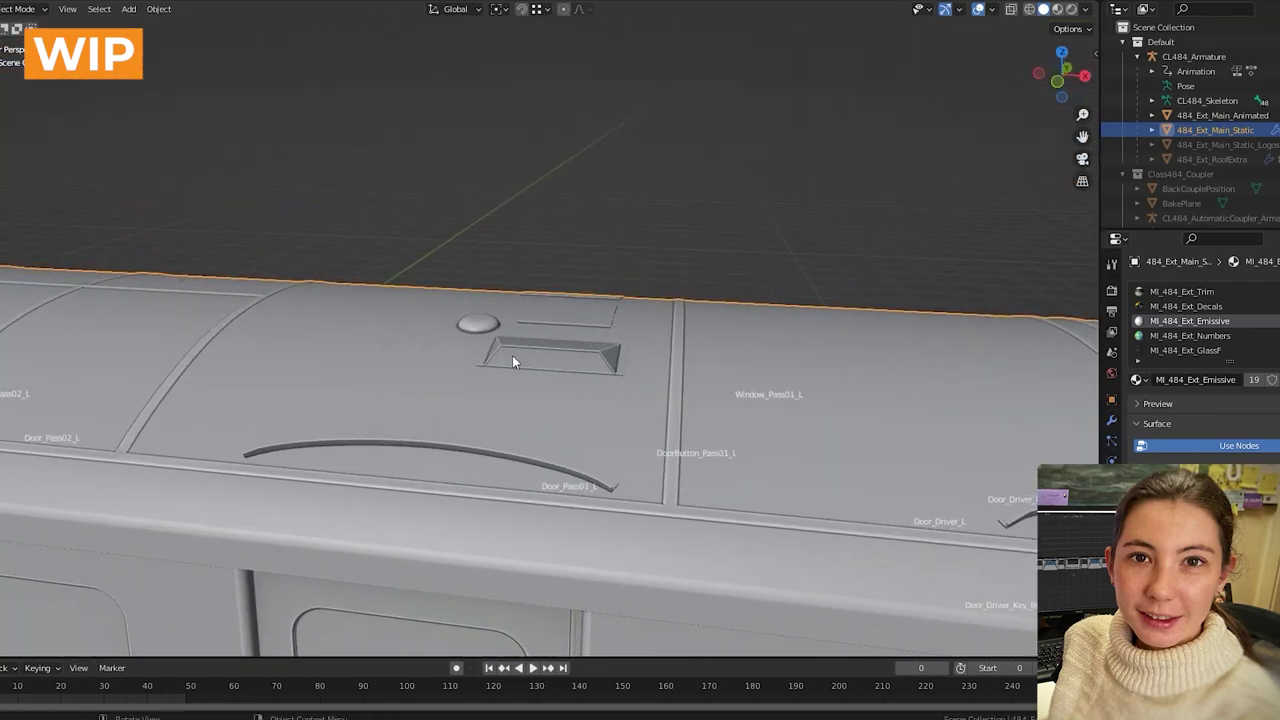
pyautogui.moveTo(354, 431); pyautogui.dragTo(372, 285, button='middle')
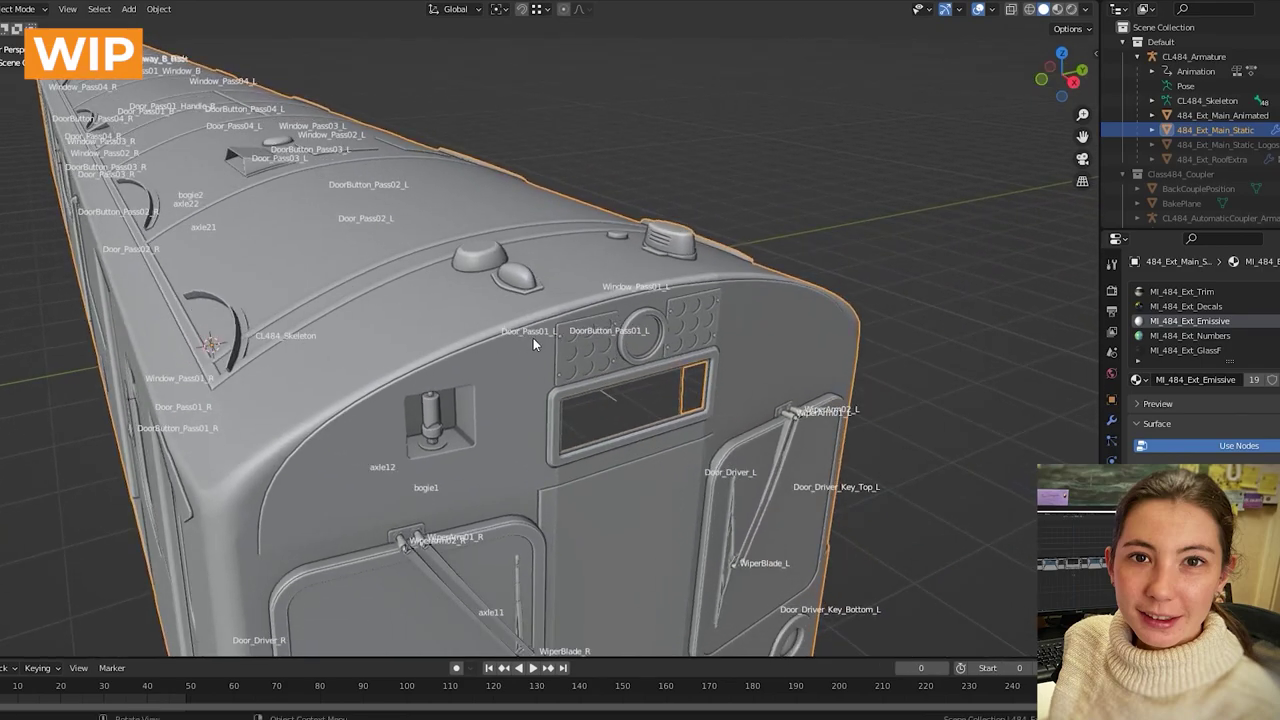
pyautogui.moveTo(640, 410); pyautogui.dragTo(505, 340, button='middle')
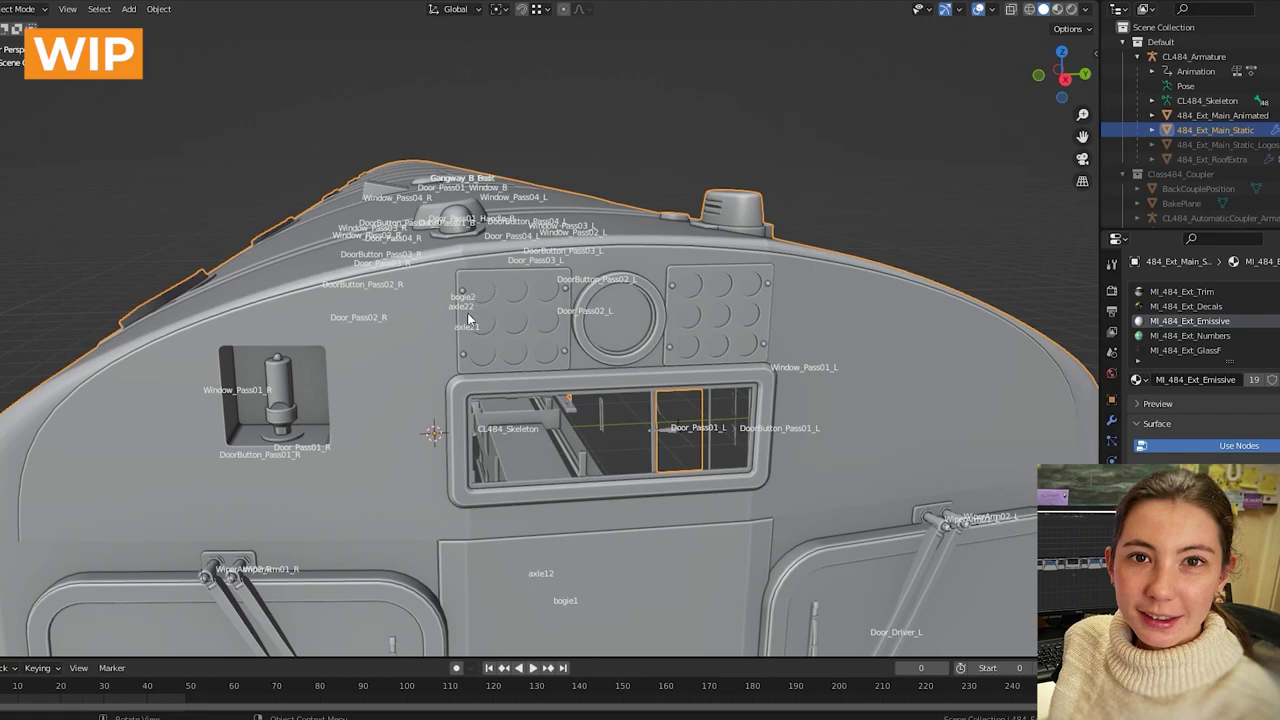
pyautogui.moveTo(591, 322); pyautogui.dragTo(373, 287, button='middle')
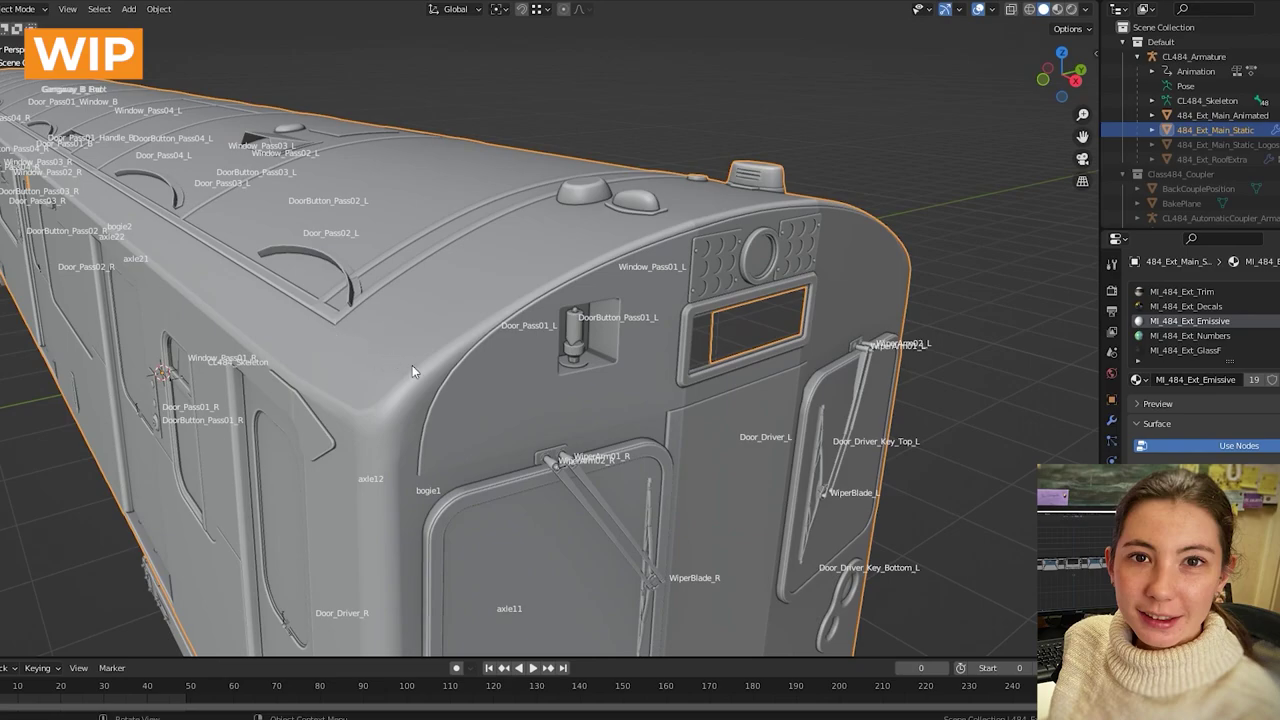
pyautogui.scroll(-1, 412, 365)
pyautogui.moveTo(412, 365); pyautogui.dragTo(447, 264, button='middle')
pyautogui.scroll(-1, 430, 361)
pyautogui.scroll(-2, 447, 280)
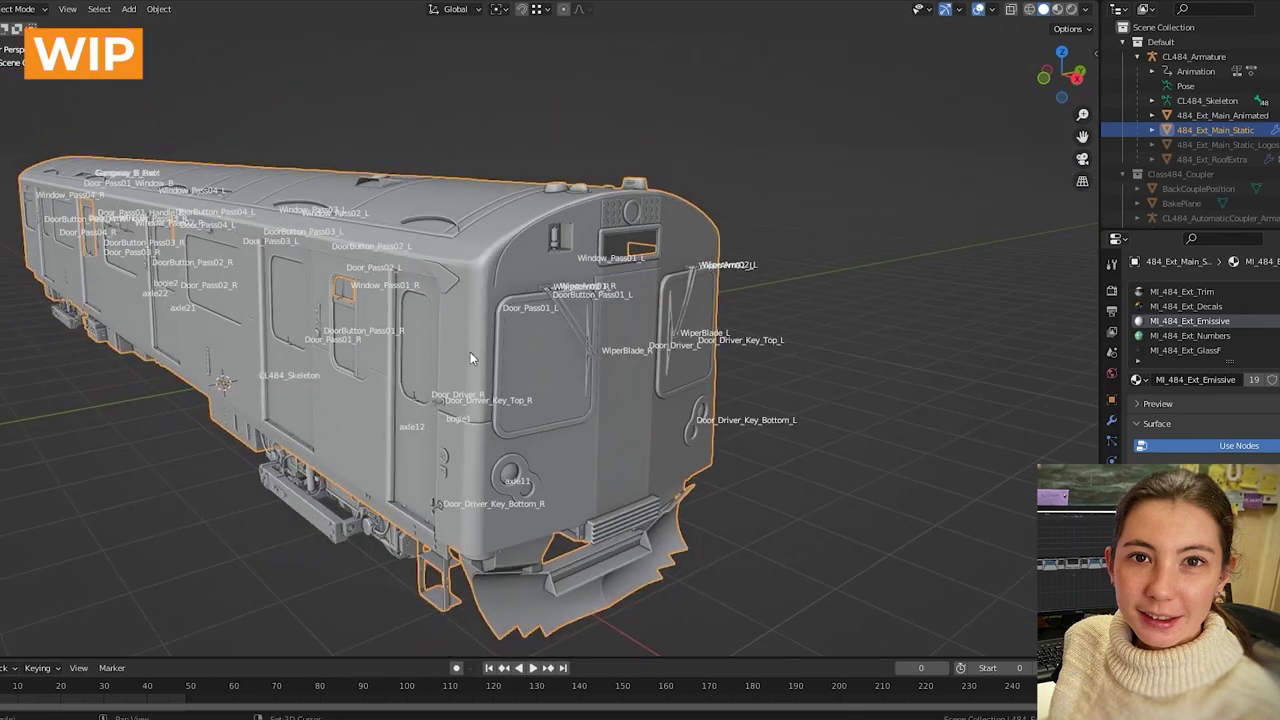
pyautogui.moveTo(470, 352); pyautogui.dragTo(497, 338, button='middle')
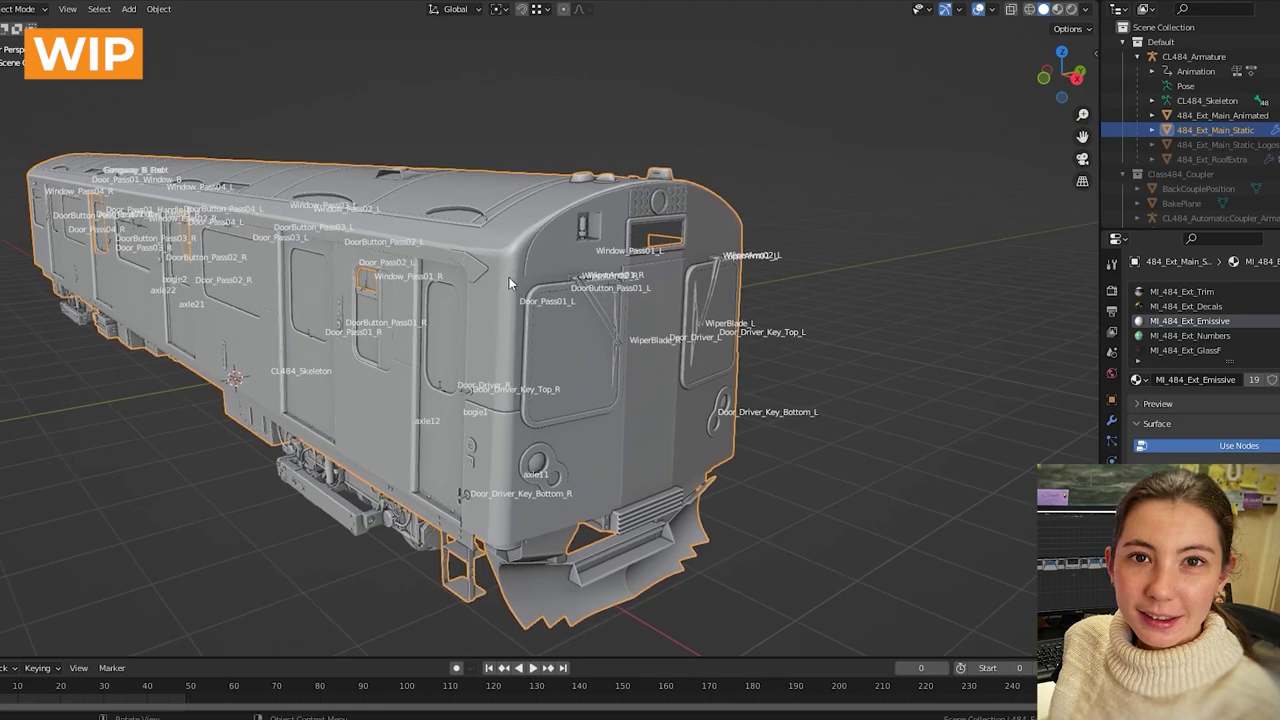
pyautogui.moveTo(509, 277); pyautogui.dragTo(581, 270, button='middle')
pyautogui.scroll(2, 545, 321)
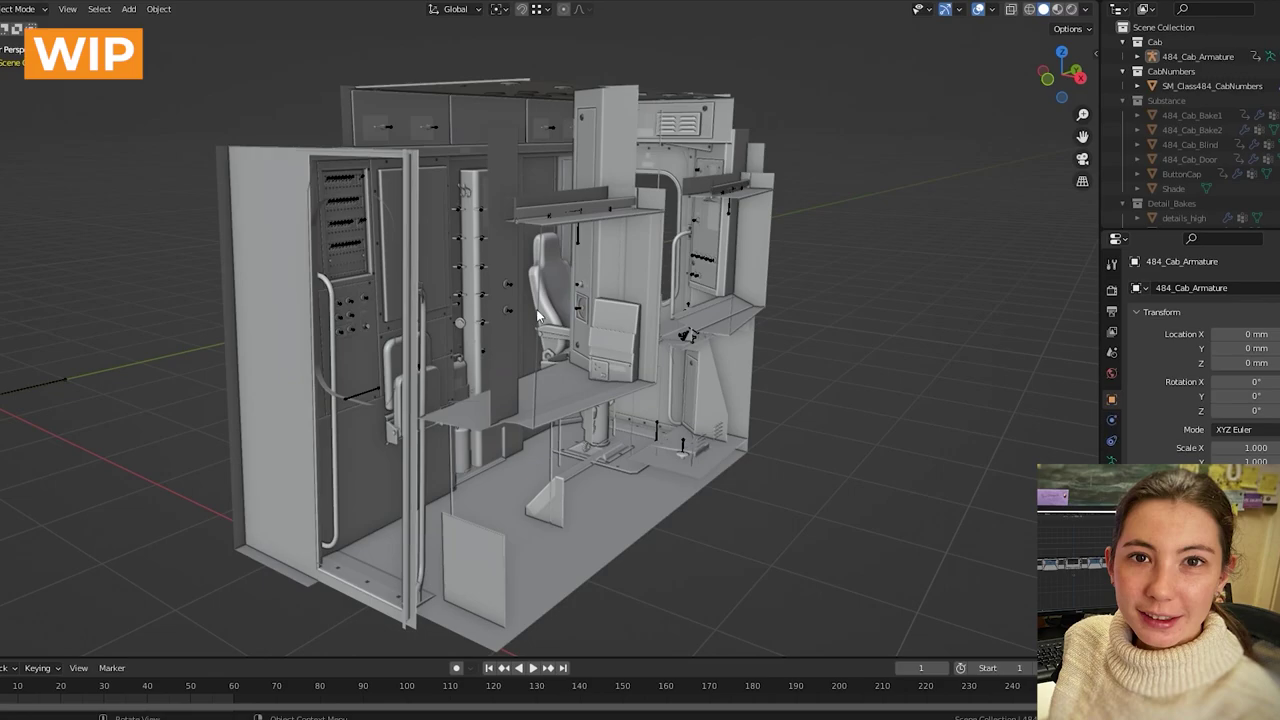
# Step: Select the cab armature and examine its bones around the driver's seat, desk controls and switch panels
pyautogui.moveTo(546, 316); pyautogui.dragTo(590, 363, button='middle')
pyautogui.scroll(6, 589, 307)
pyautogui.scroll(4, 590, 363)
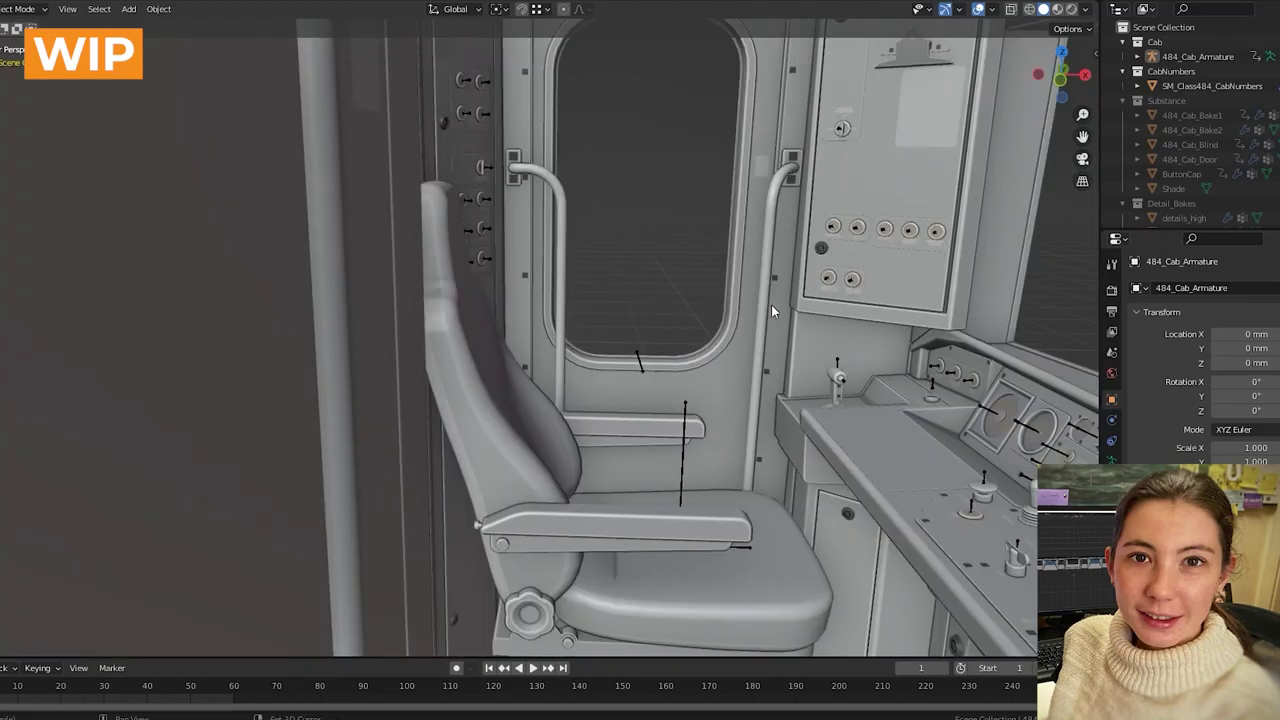
pyautogui.keyDown('shift'); pyautogui.moveTo(771, 310); pyautogui.dragTo(655, 305, button='middle'); pyautogui.keyUp('shift')
pyautogui.click(519, 348)
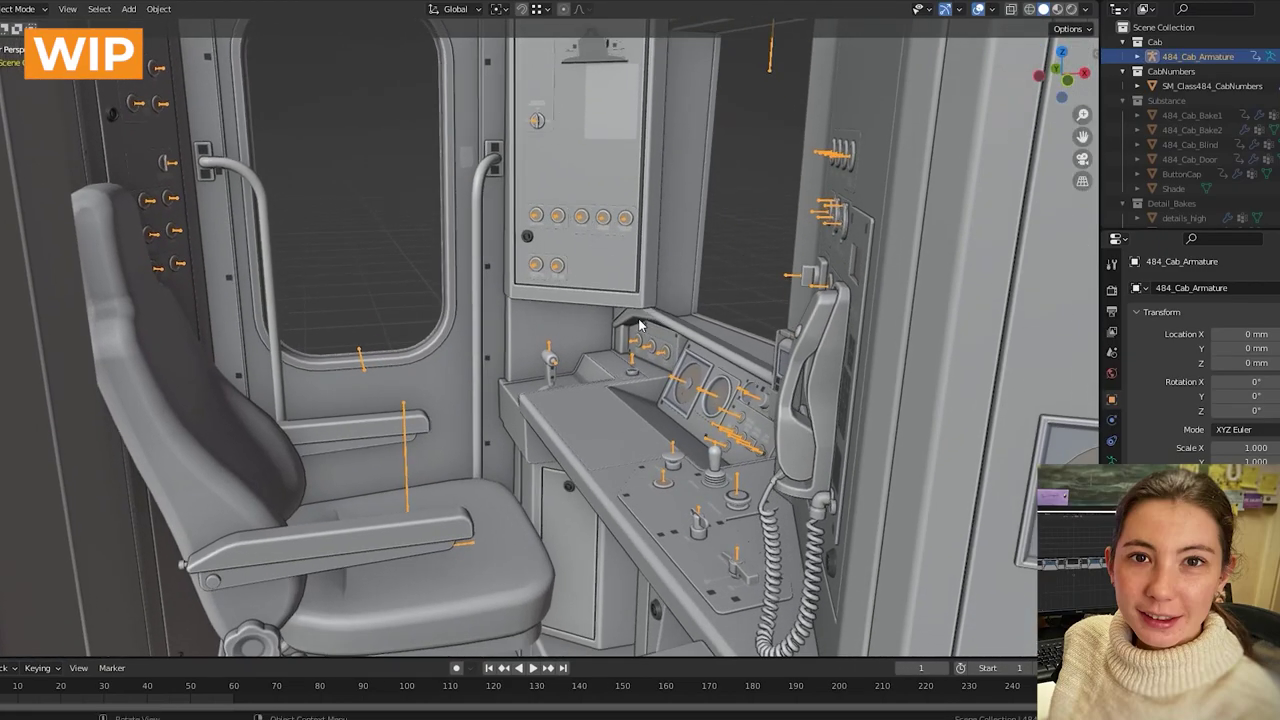
pyautogui.scroll(5, 502, 246)
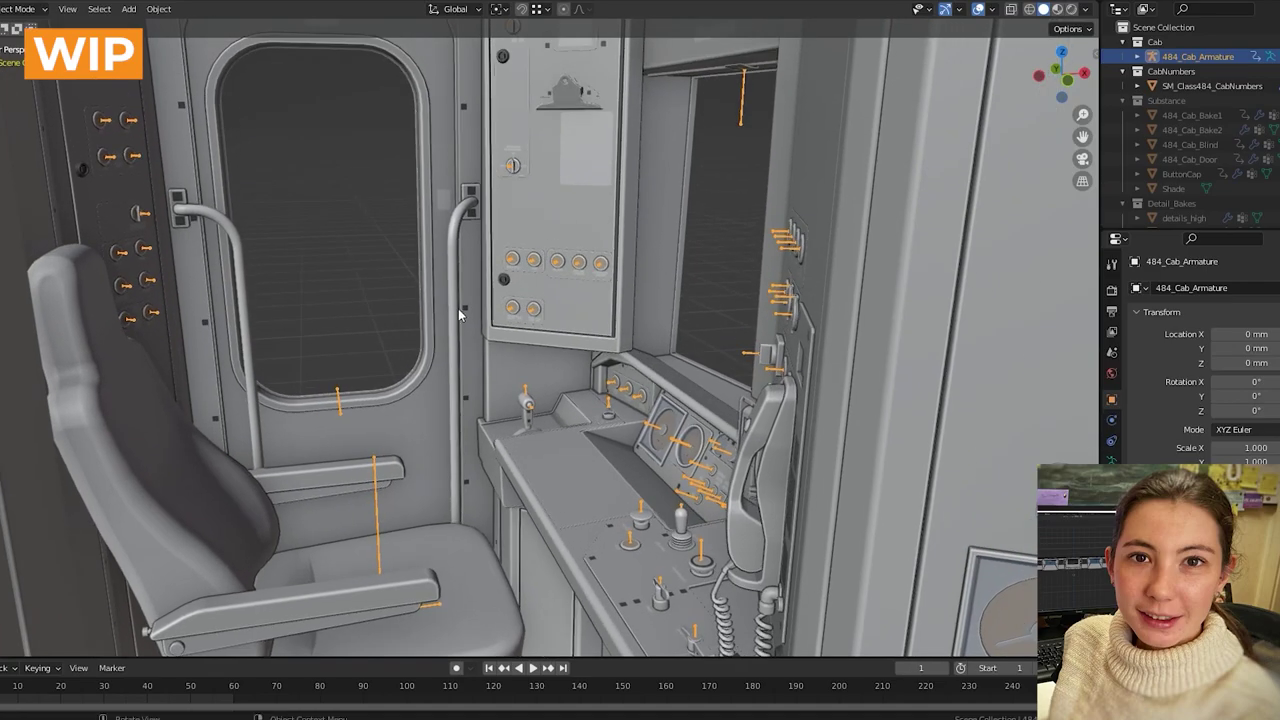
pyautogui.keyDown('shift'); pyautogui.moveTo(752, 358); pyautogui.dragTo(775, 400, button='middle'); pyautogui.keyUp('shift')
pyautogui.scroll(2, 583, 262)
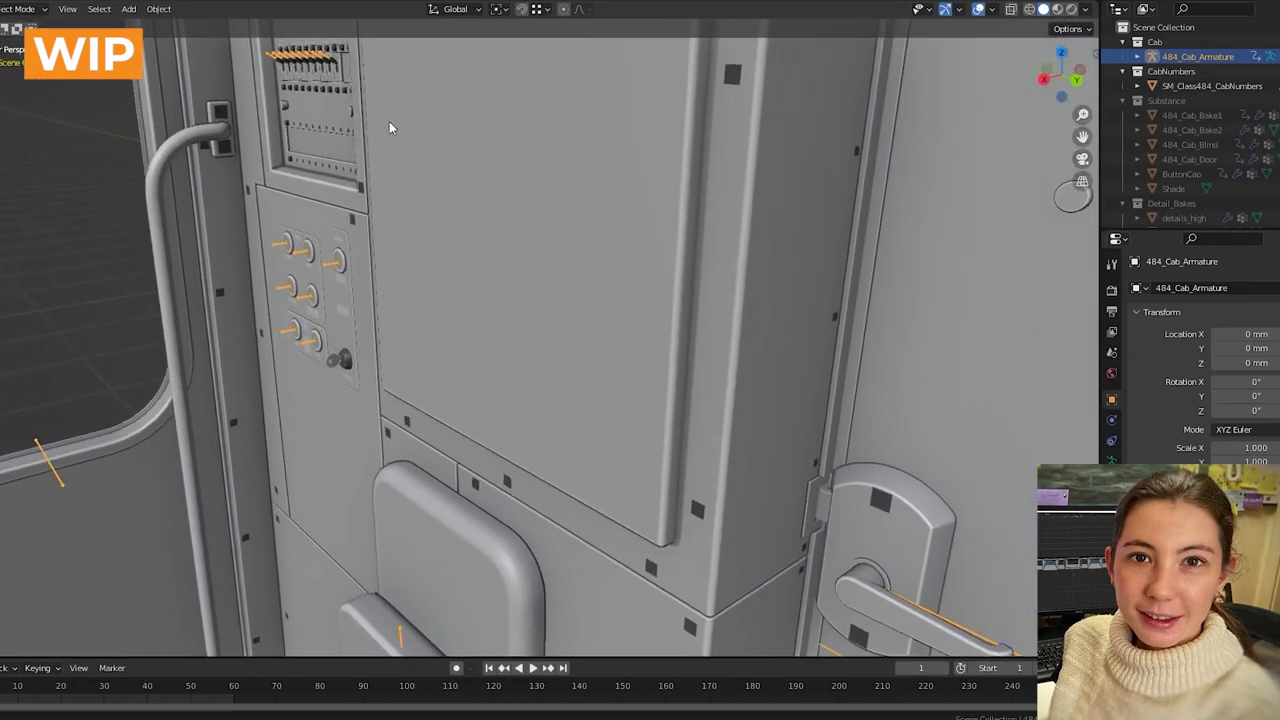
pyautogui.moveTo(389, 121)
pyautogui.keyDown('shift'); pyautogui.mouseDown(button='middle')
pyautogui.moveTo(524, 249)
pyautogui.moveTo(643, 330)
pyautogui.mouseUp(button='middle'); pyautogui.keyUp('shift')
pyautogui.keyDown('shift'); pyautogui.moveTo(449, 166); pyautogui.dragTo(706, 346, button='middle'); pyautogui.keyUp('shift')
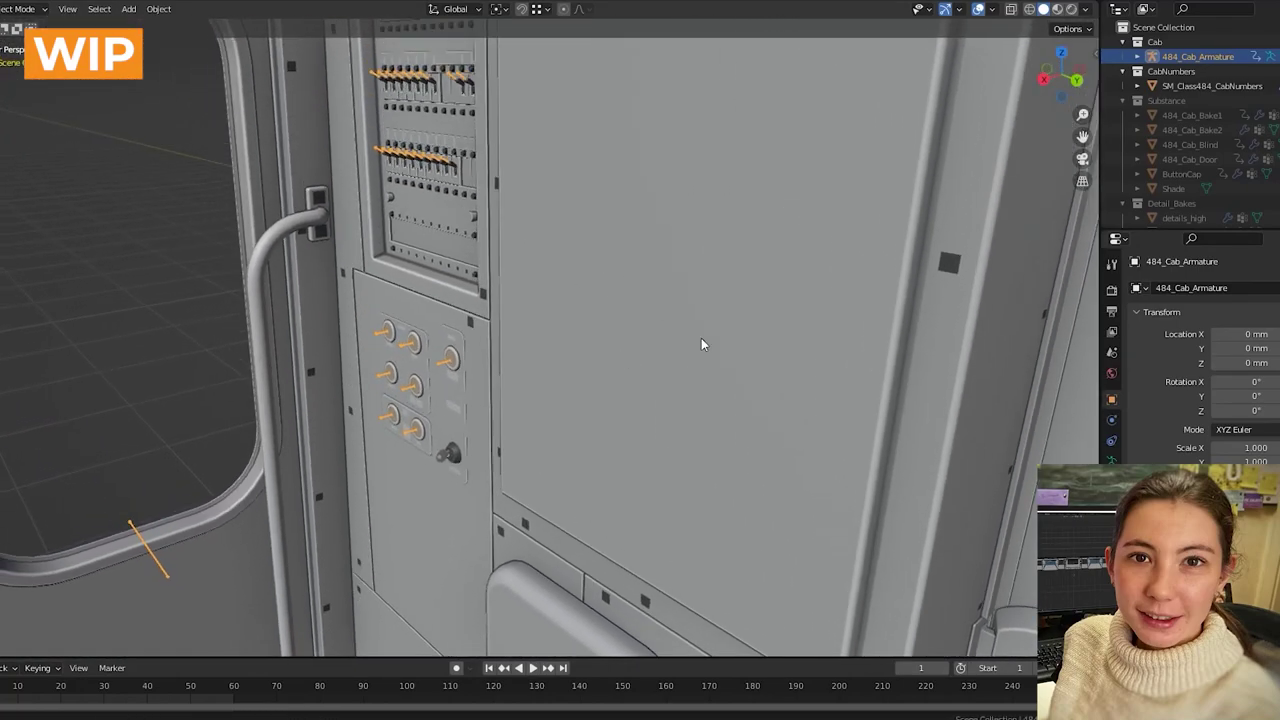
pyautogui.moveTo(481, 117)
pyautogui.keyDown('shift'); pyautogui.mouseDown(button='middle')
pyautogui.moveTo(497, 133)
pyautogui.moveTo(538, 449)
pyautogui.mouseUp(button='middle'); pyautogui.keyUp('shift')
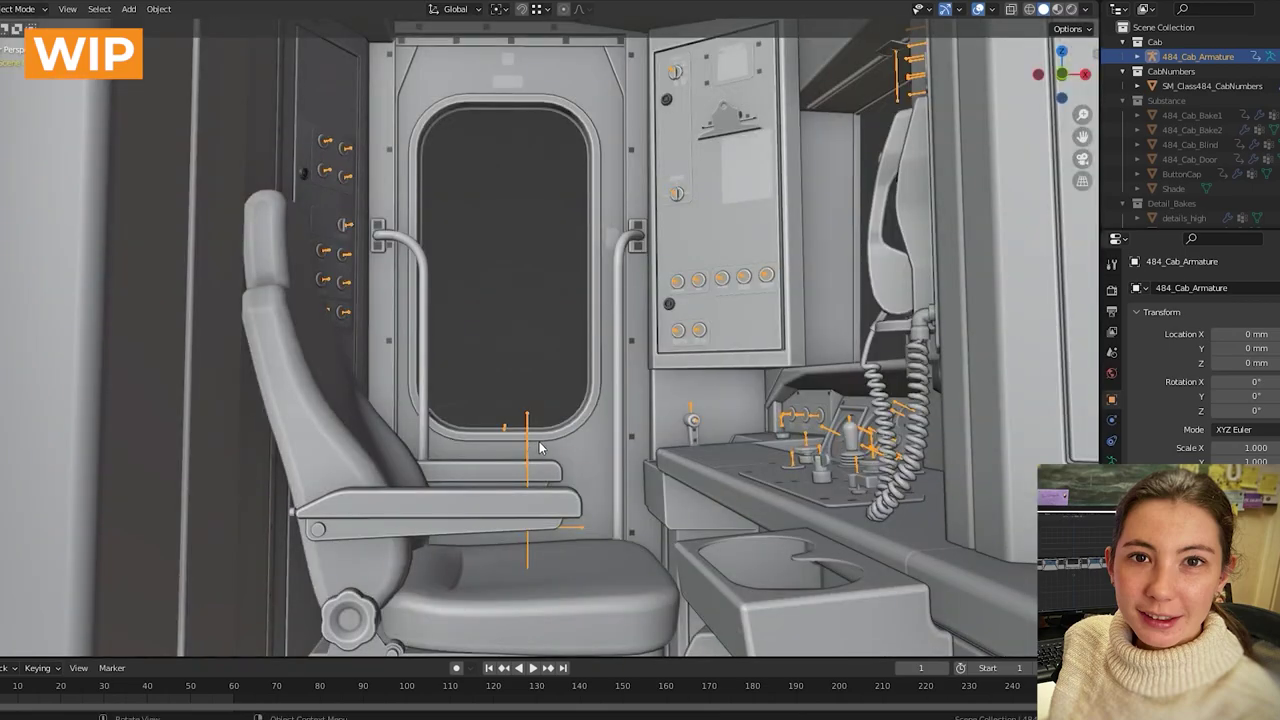
# Step: Put the cab armature in Pose Mode and move the driver's seat bone about 62 mm along the global Z axis
pyautogui.hotkey('ctrl', 'Tab')
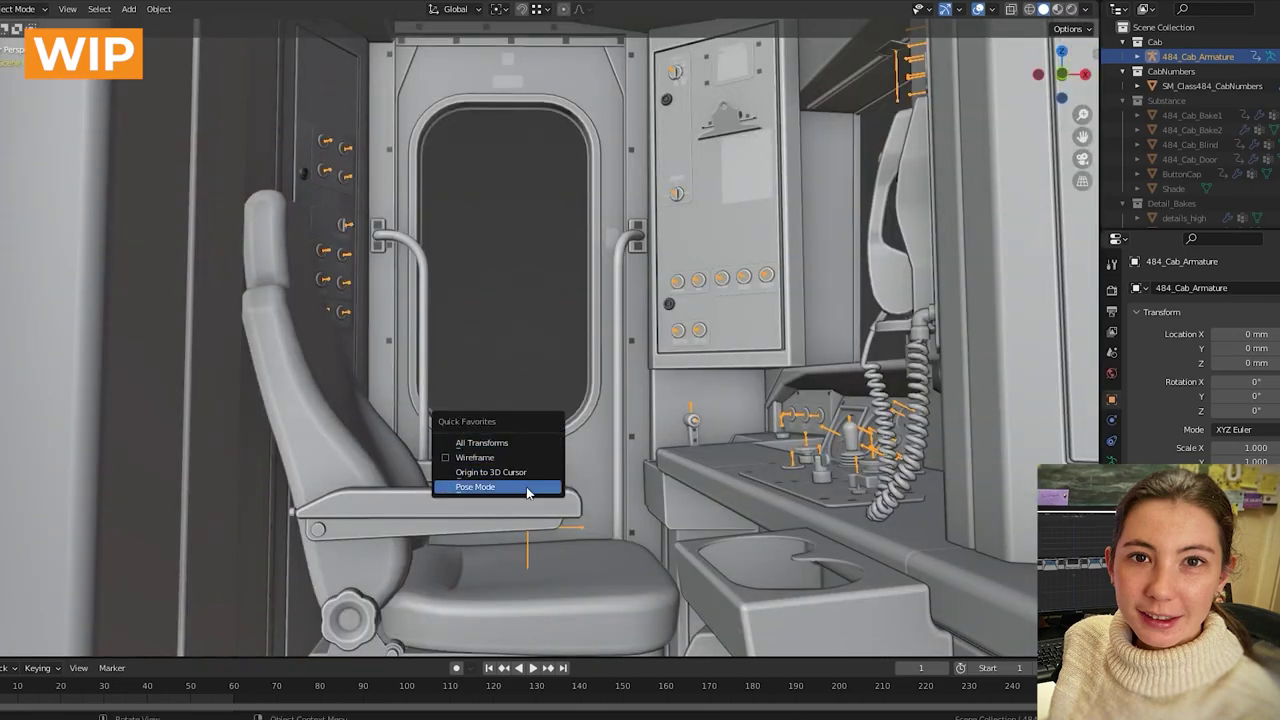
pyautogui.click(532, 484)
pyautogui.moveTo(551, 377); pyautogui.dragTo(555, 404, button='middle')
pyautogui.press('g')
pyautogui.press('z')
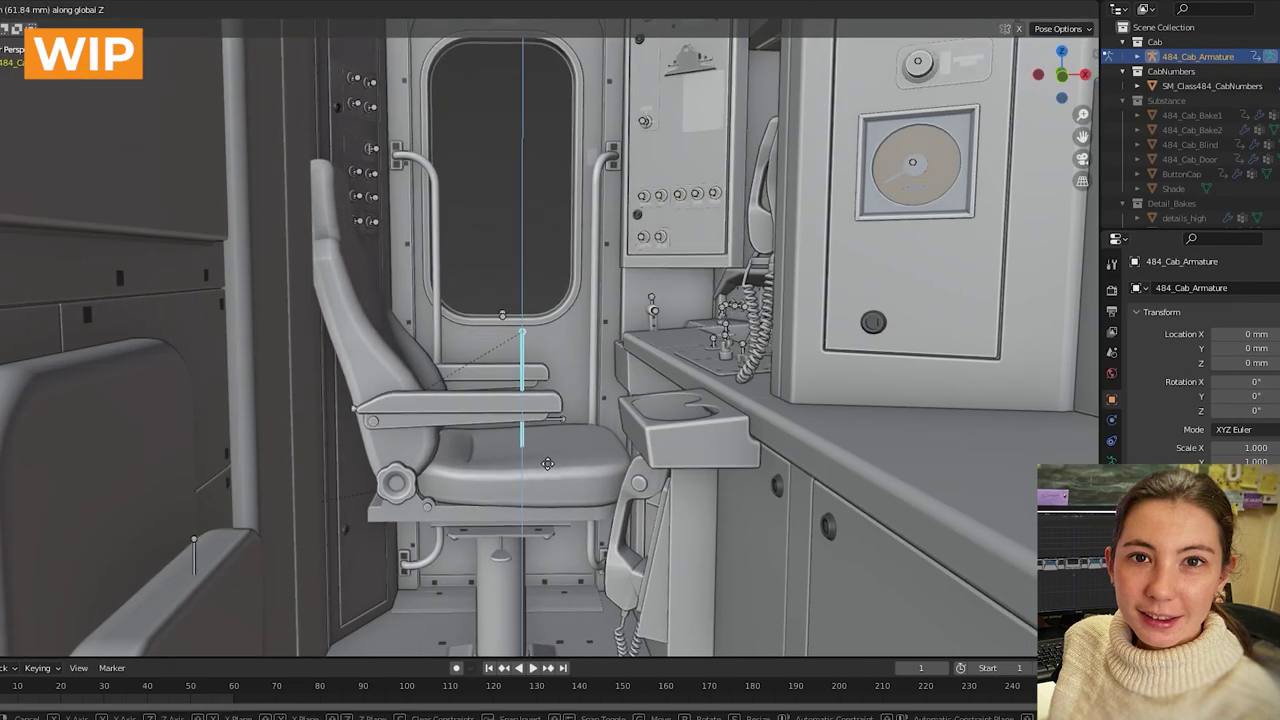
pyautogui.click(548, 463)
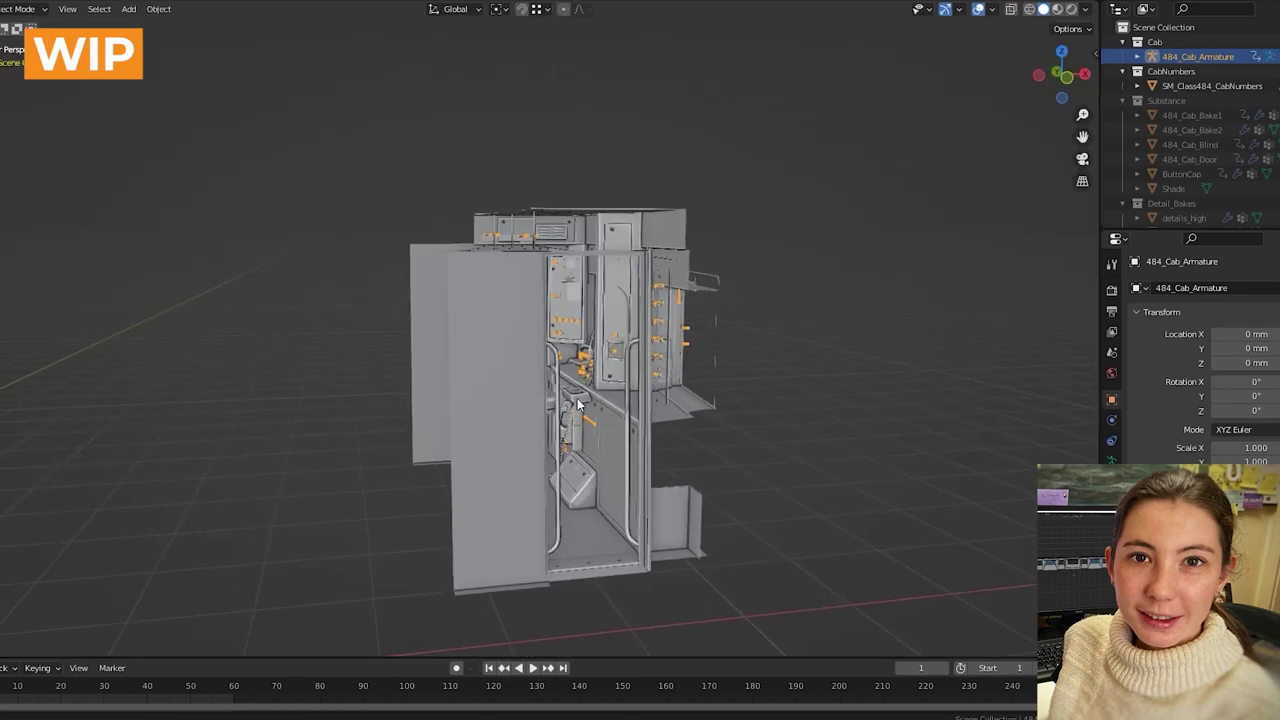
# Step: Examine the outside of the whole cab model, including its doorway and surrounding wall panels
pyautogui.moveTo(577, 403); pyautogui.dragTo(565, 423, button='middle')
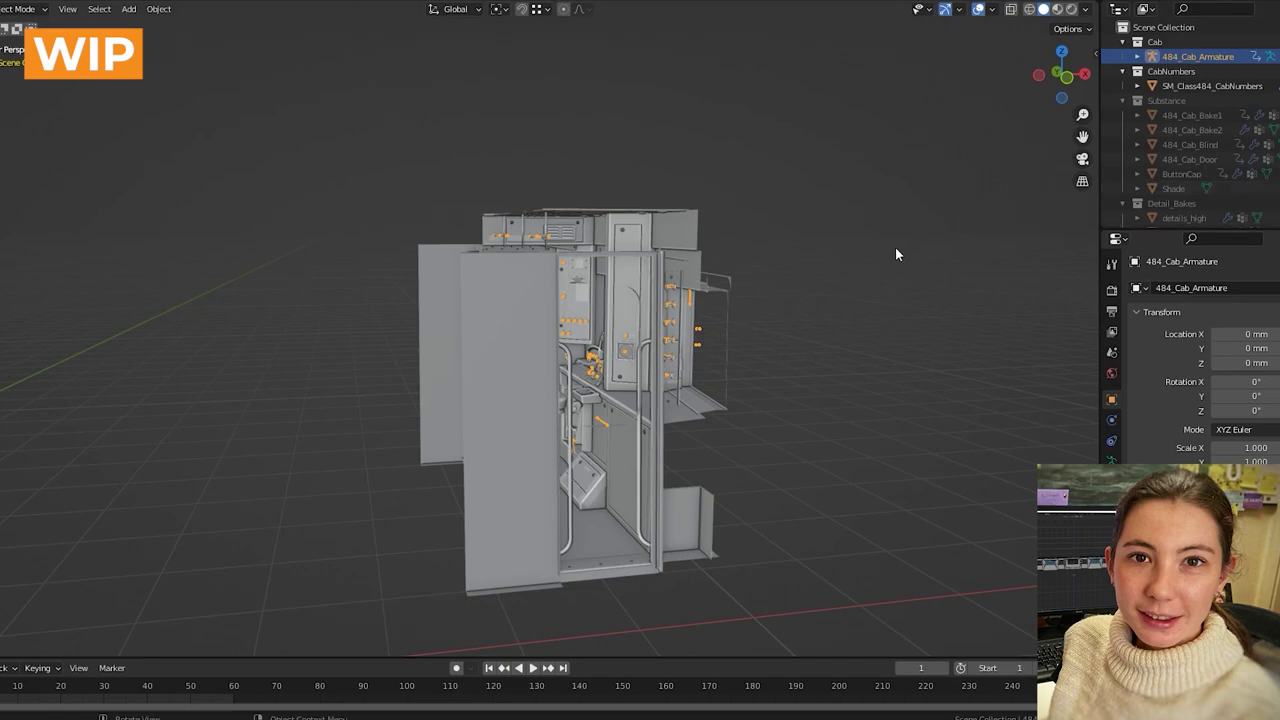
pyautogui.moveTo(533, 531); pyautogui.dragTo(581, 447, button='middle')
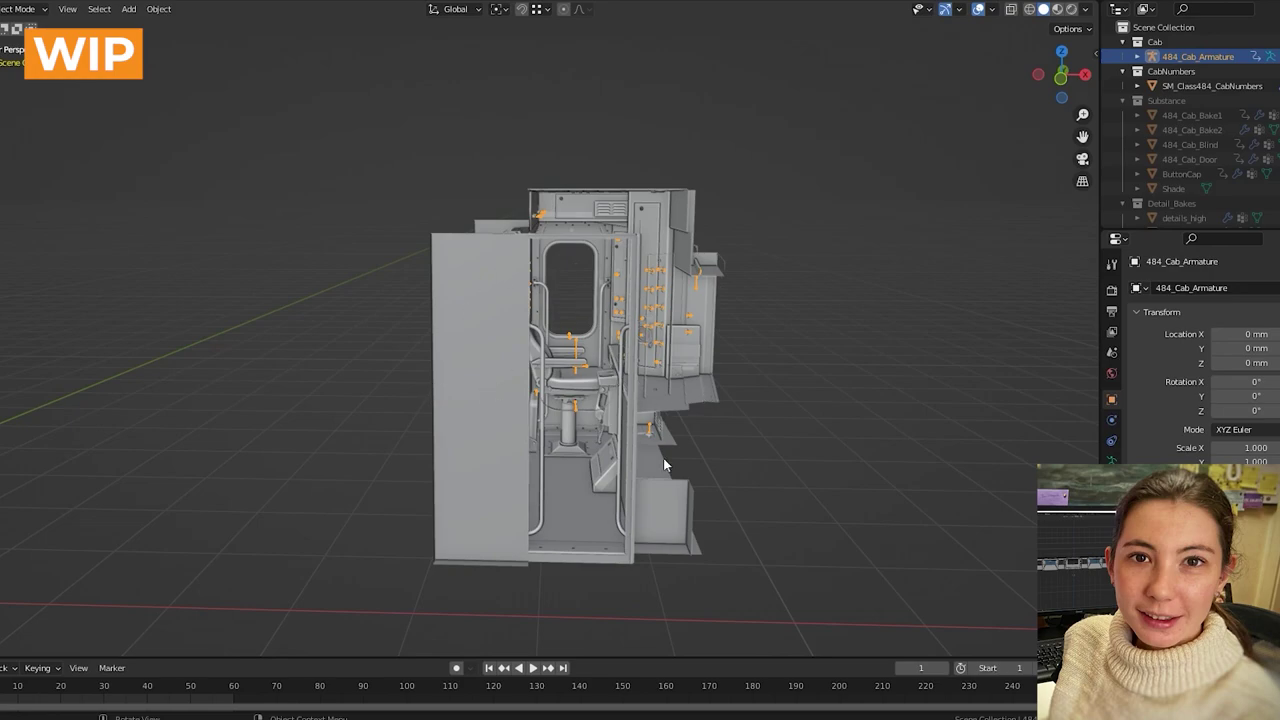
pyautogui.moveTo(581, 434); pyautogui.dragTo(635, 429, button='middle')
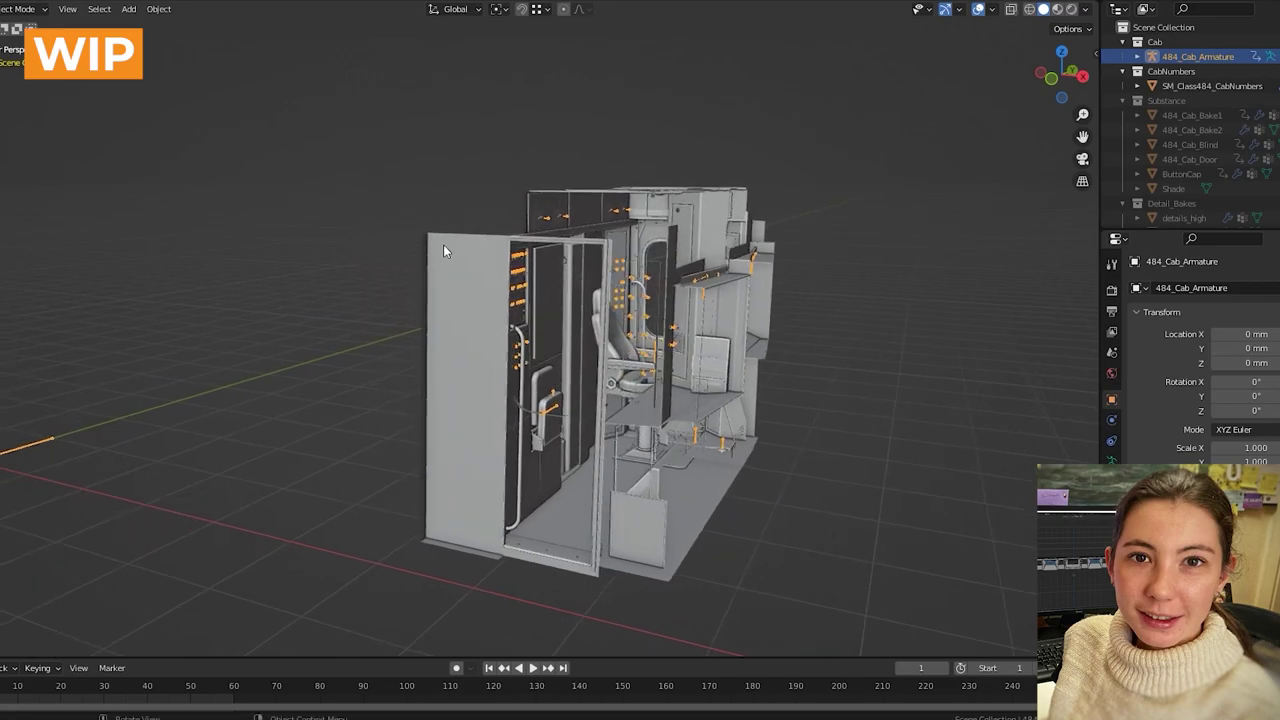
pyautogui.scroll(4, 489, 283)
pyautogui.keyDown('shift'); pyautogui.moveTo(506, 261); pyautogui.dragTo(570, 450, button='middle'); pyautogui.keyUp('shift')
pyautogui.moveTo(651, 366); pyautogui.dragTo(490, 295, button='middle')
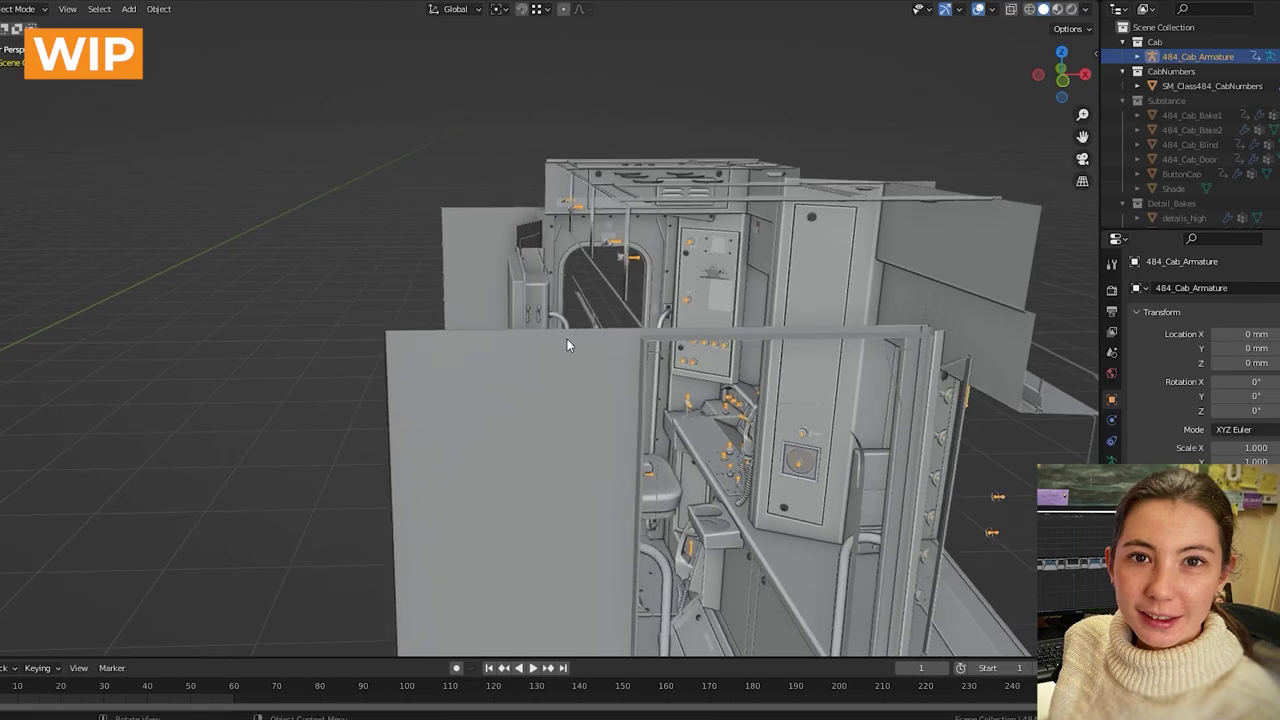
pyautogui.moveTo(568, 341); pyautogui.dragTo(593, 366, button='middle')
pyautogui.scroll(1, 510, 548)
# Step: Switch to the Blender window with the carriage interior and show the Class484_Cab collection
pyautogui.moveTo(280, 715)
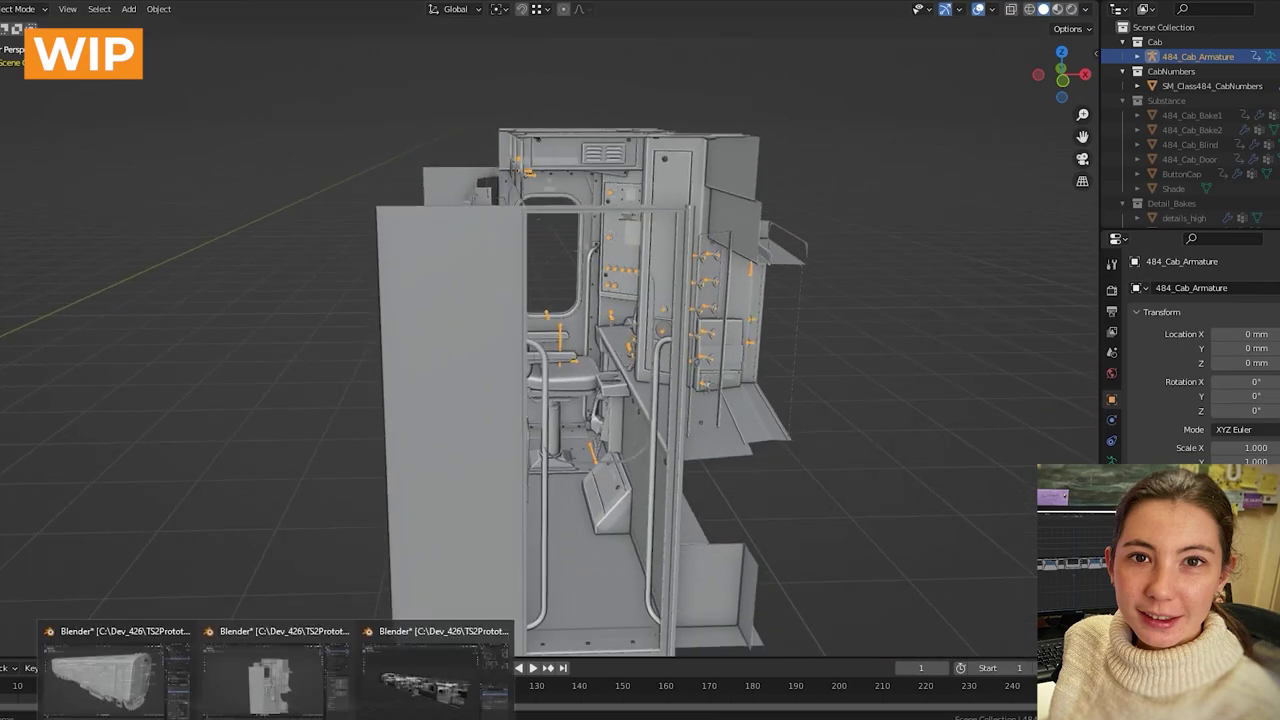
pyautogui.click(396, 693)
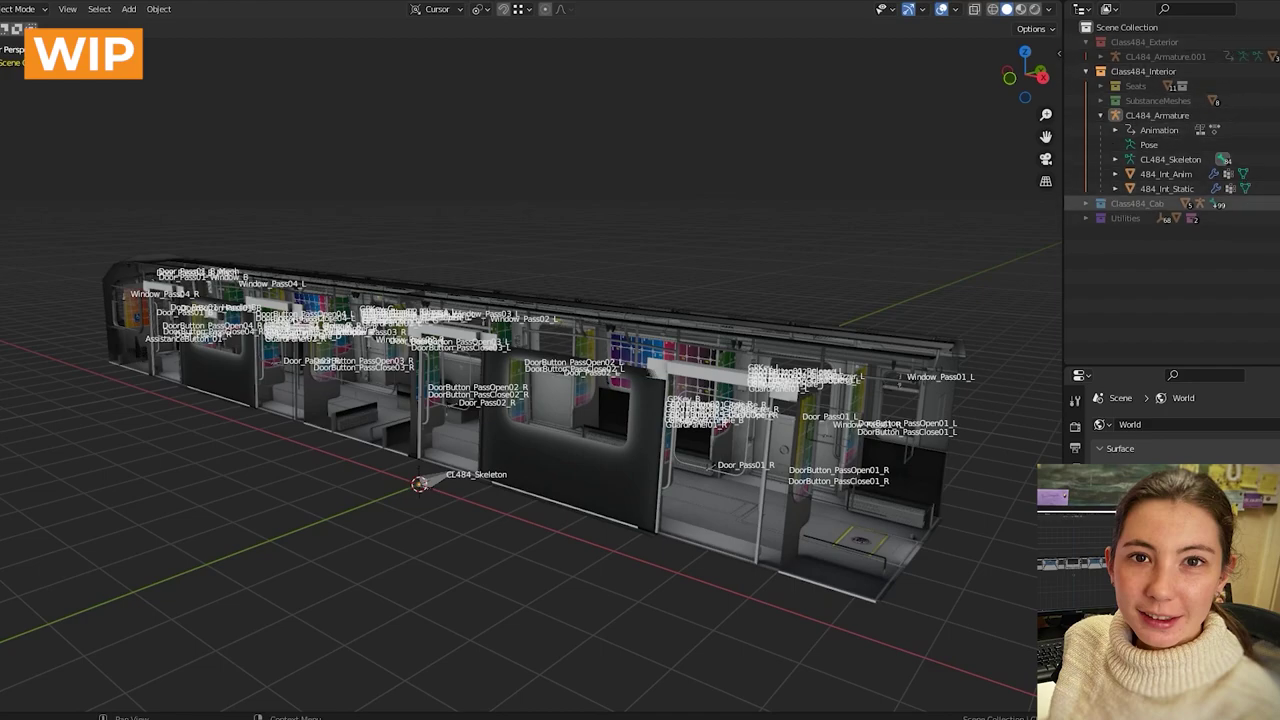
pyautogui.click(1276, 203)
# Step: Examine how the cab fits against the passenger interior, including the cab door with its signs, handle and hinge edge
pyautogui.moveTo(800, 366); pyautogui.dragTo(566, 247, button='middle')
pyautogui.scroll(3, 632, 356)
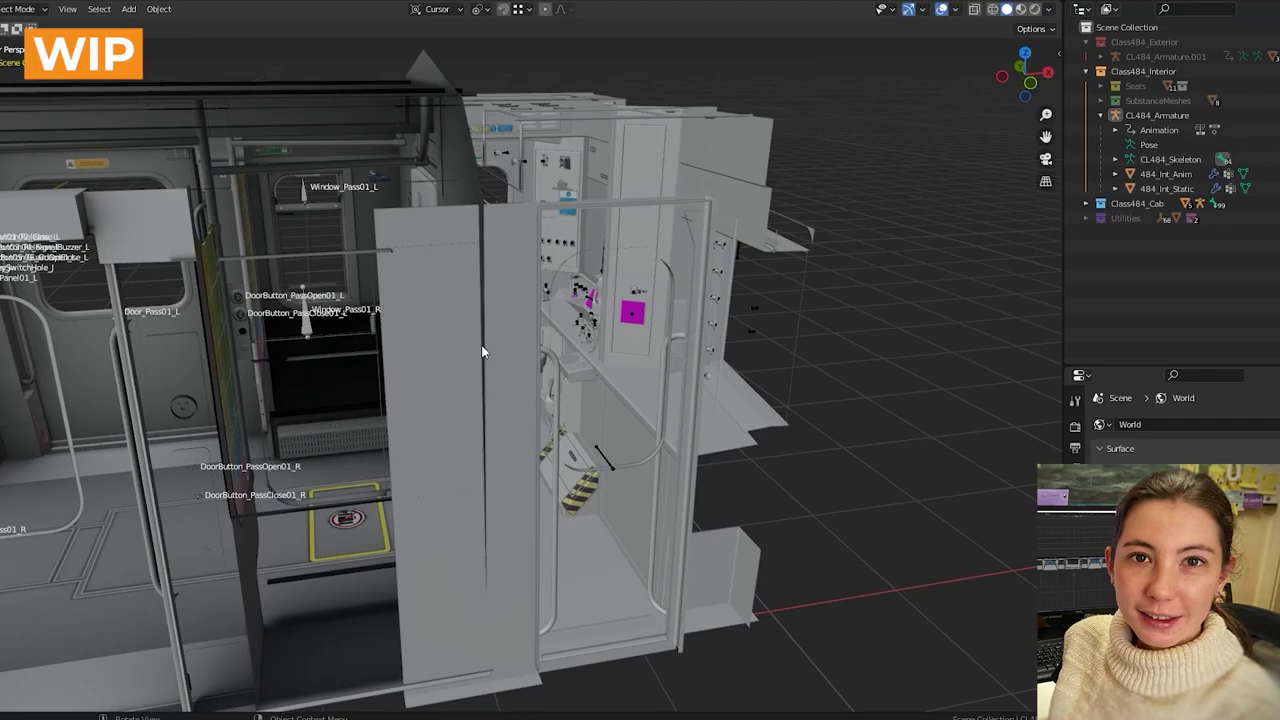
pyautogui.moveTo(539, 346); pyautogui.dragTo(459, 349, button='middle')
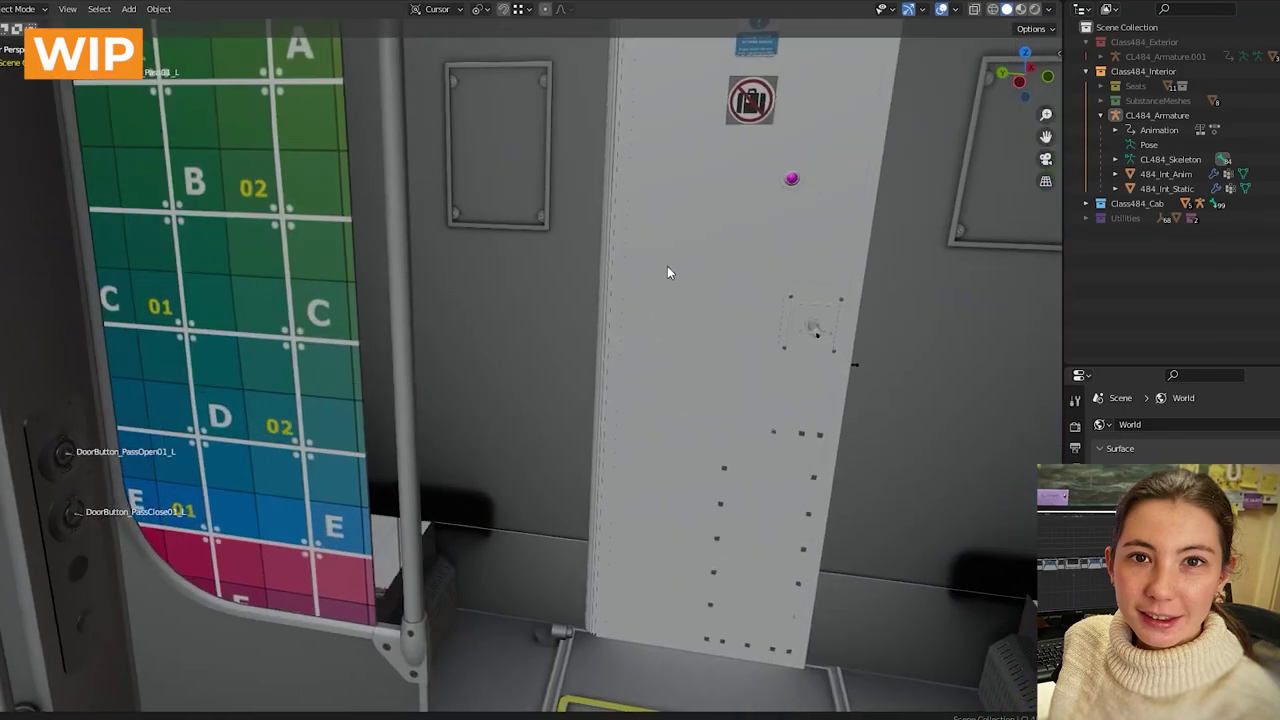
pyautogui.moveTo(669, 272); pyautogui.dragTo(401, 333, button='middle')
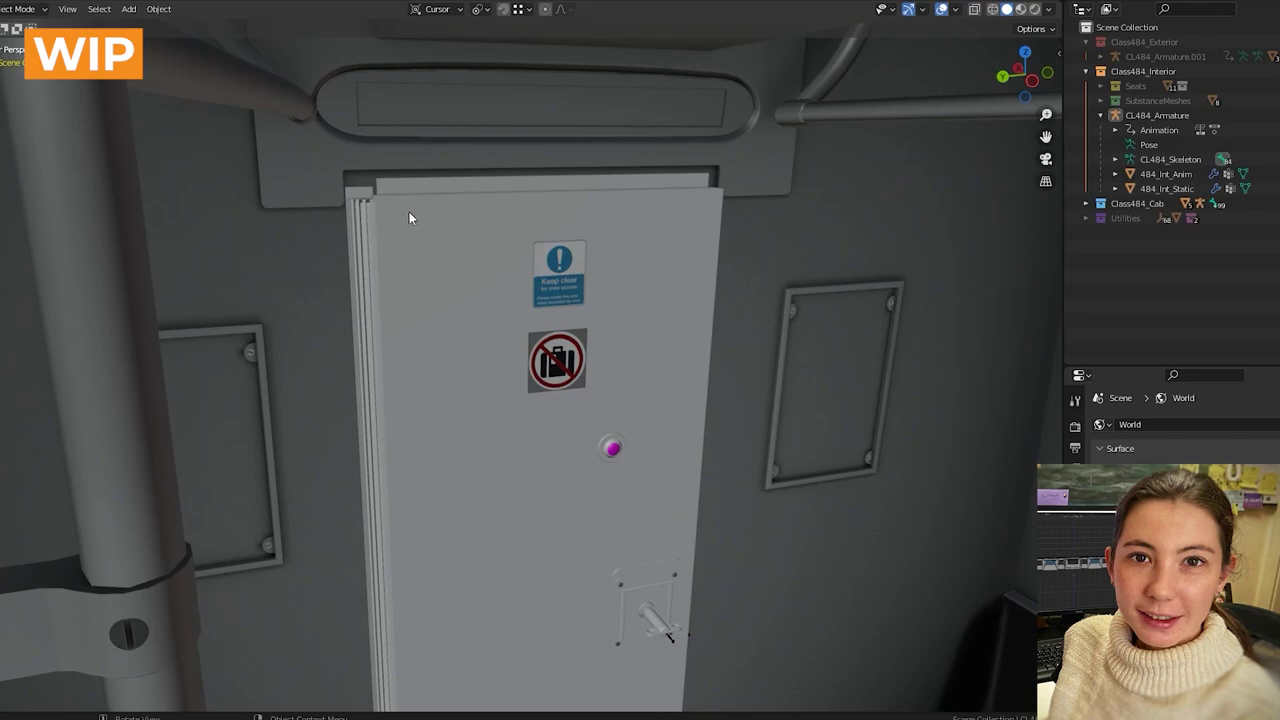
pyautogui.moveTo(491, 309); pyautogui.dragTo(477, 266, button='middle')
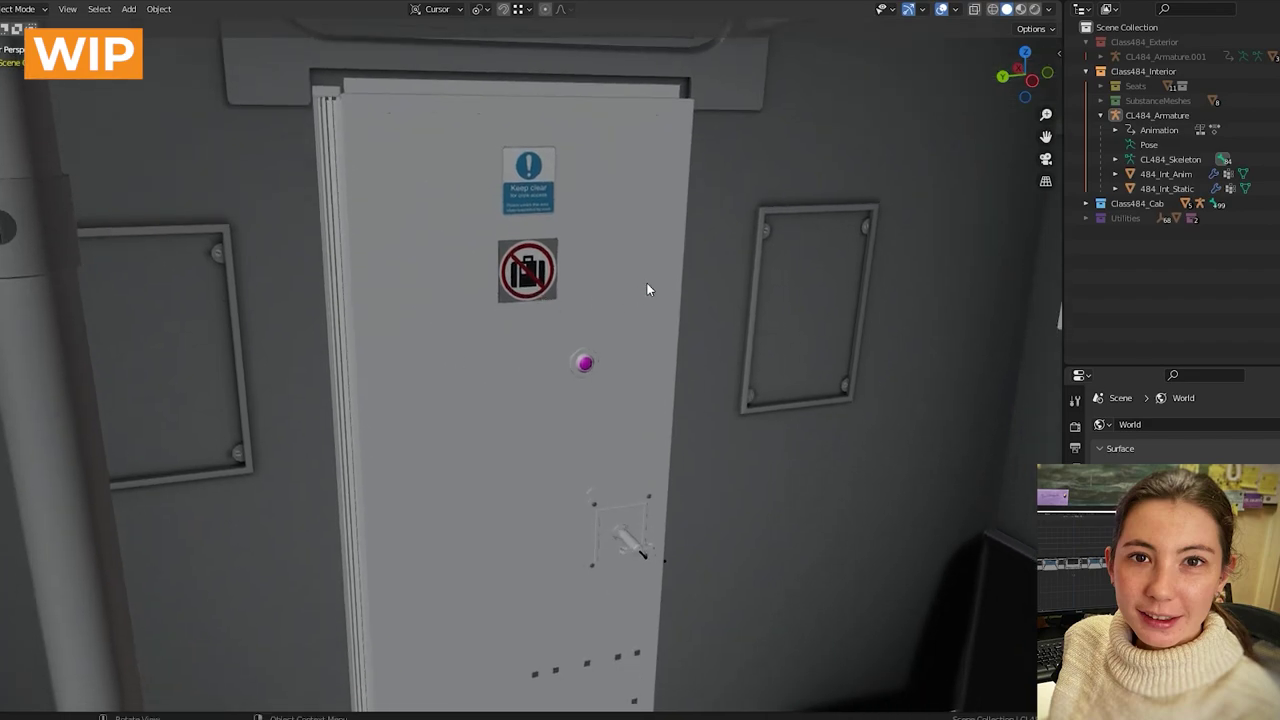
pyautogui.keyDown('shift'); pyautogui.moveTo(507, 153); pyautogui.dragTo(525, 250, button='middle'); pyautogui.keyUp('shift')
pyautogui.scroll(1, 404, 211)
pyautogui.scroll(1, 525, 248)
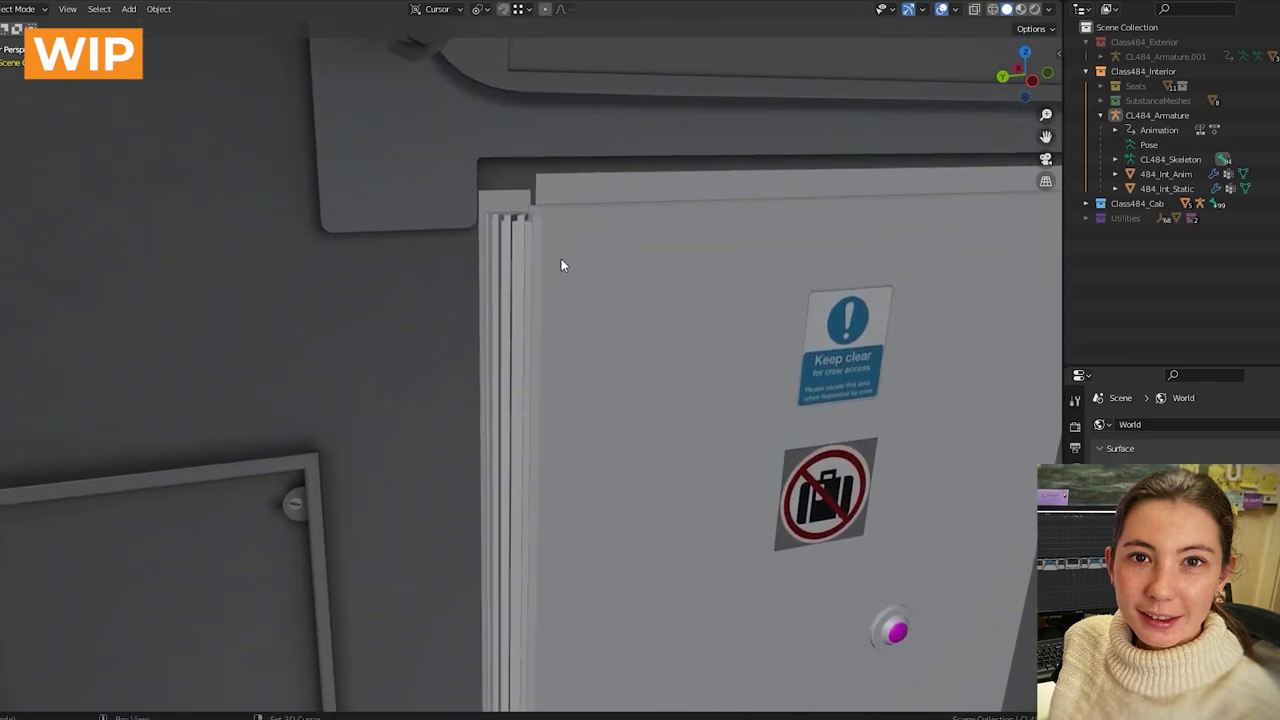
pyautogui.moveTo(561, 259); pyautogui.dragTo(633, 206, button='middle')
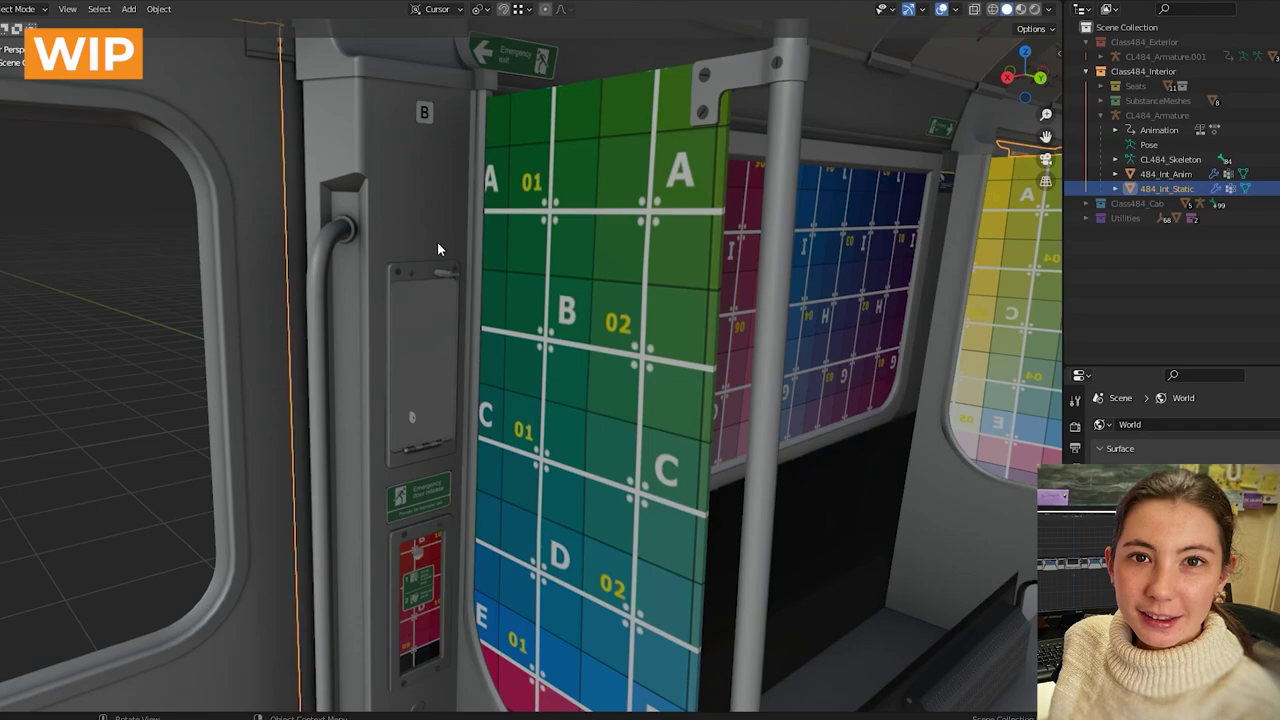
# Step: Select the 484_Int_Anim mesh and examine the emergency door release flap with its latch and hinge on the doorway pillar
pyautogui.click(1166, 174)
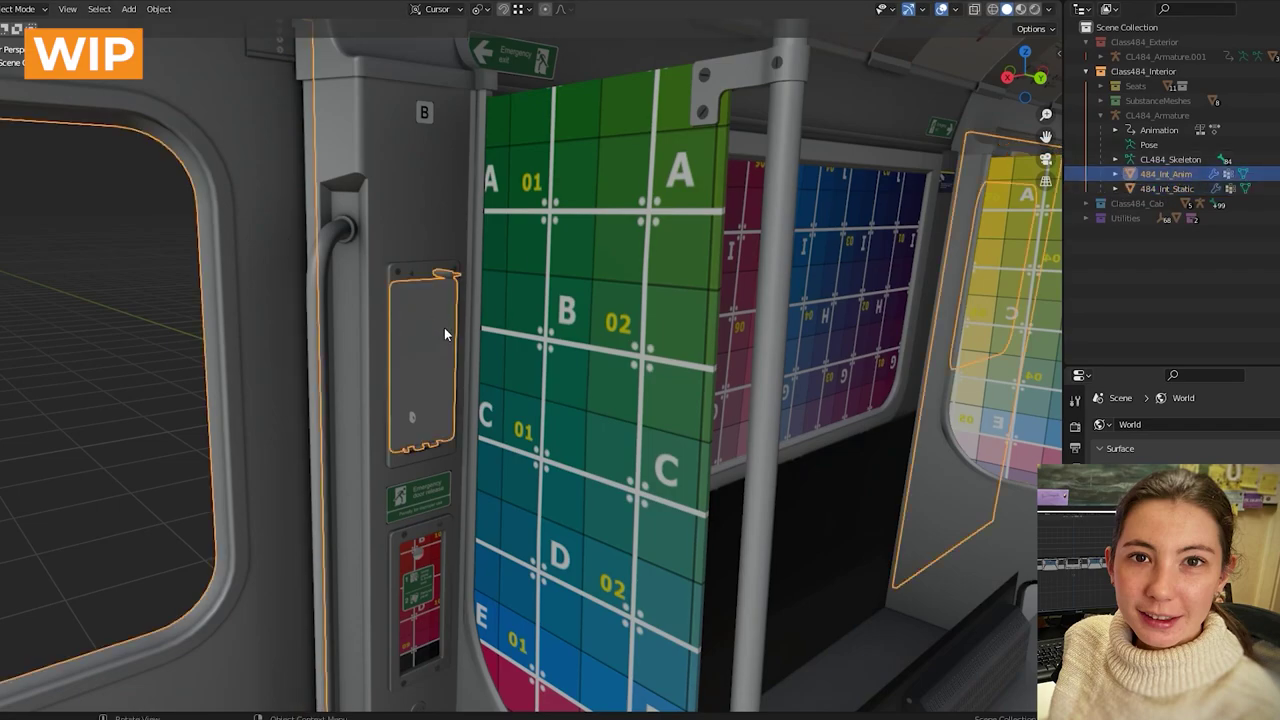
pyautogui.scroll(1, 420, 340)
pyautogui.keyDown('shift'); pyautogui.moveTo(446, 350); pyautogui.dragTo(534, 318, button='middle'); pyautogui.keyUp('shift')
pyautogui.scroll(3, 497, 376)
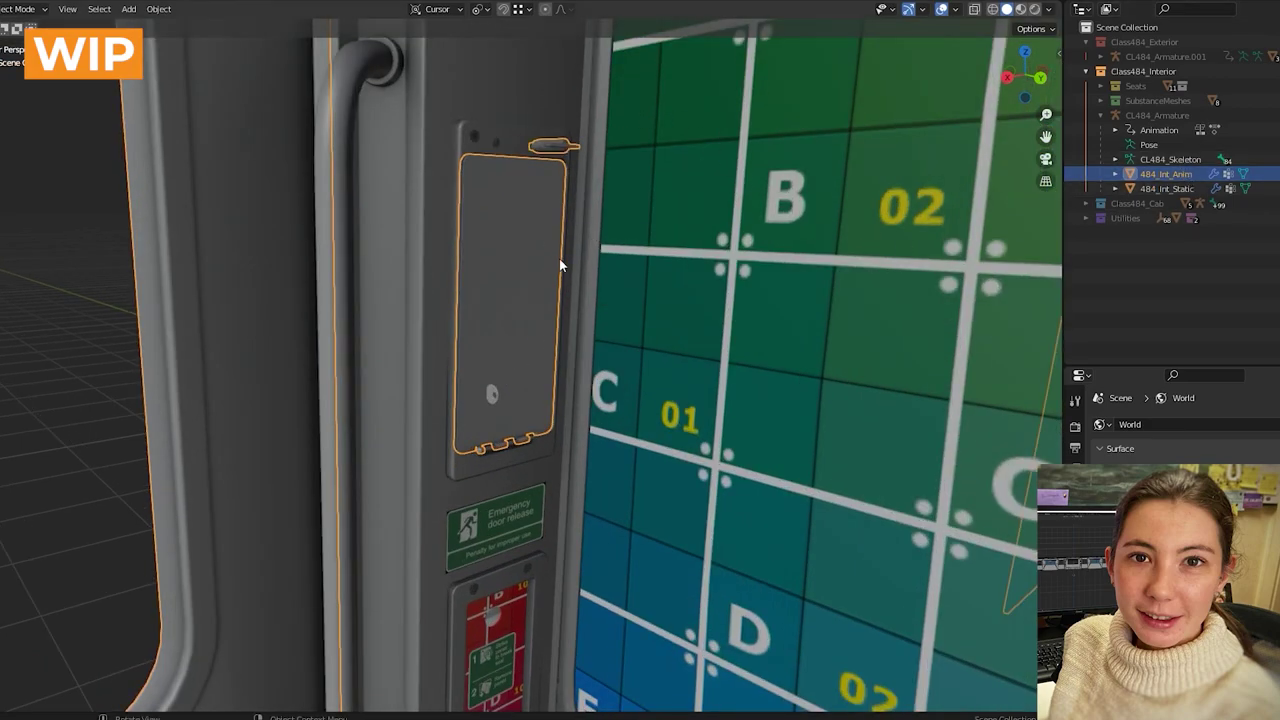
pyautogui.moveTo(520, 243); pyautogui.dragTo(562, 250, button='middle')
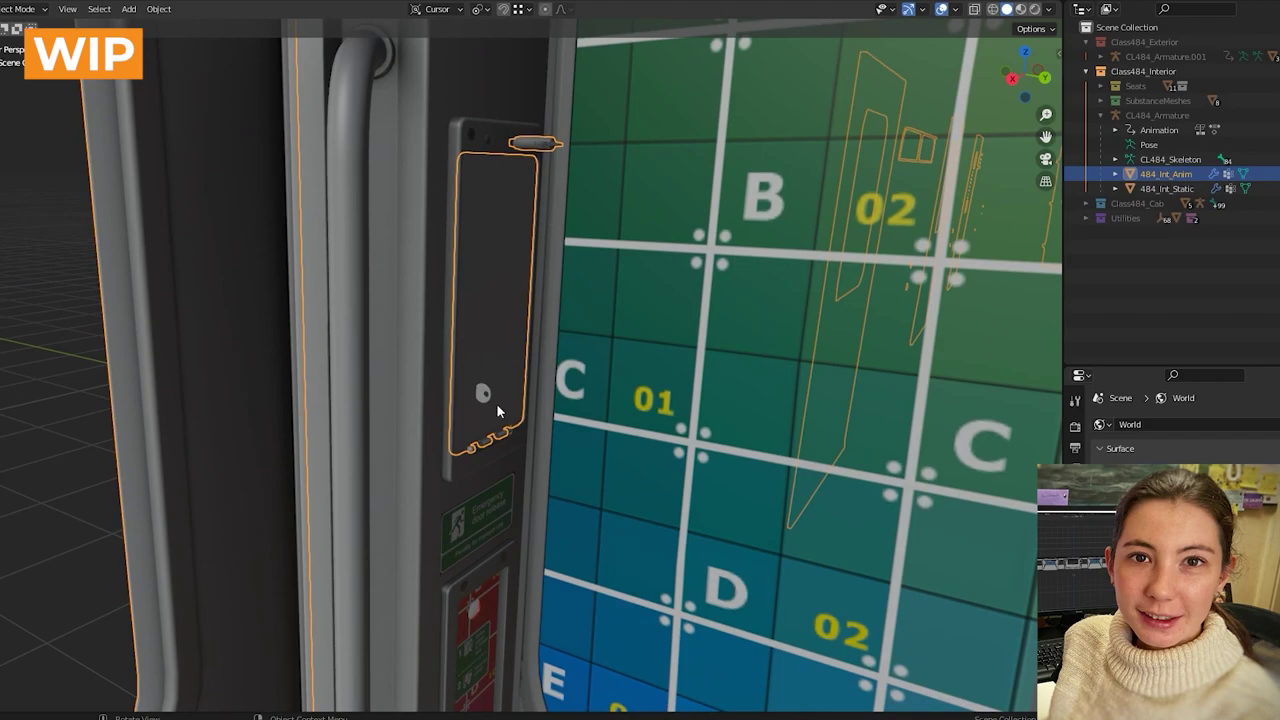
pyautogui.moveTo(690, 256); pyautogui.dragTo(557, 142, button='middle')
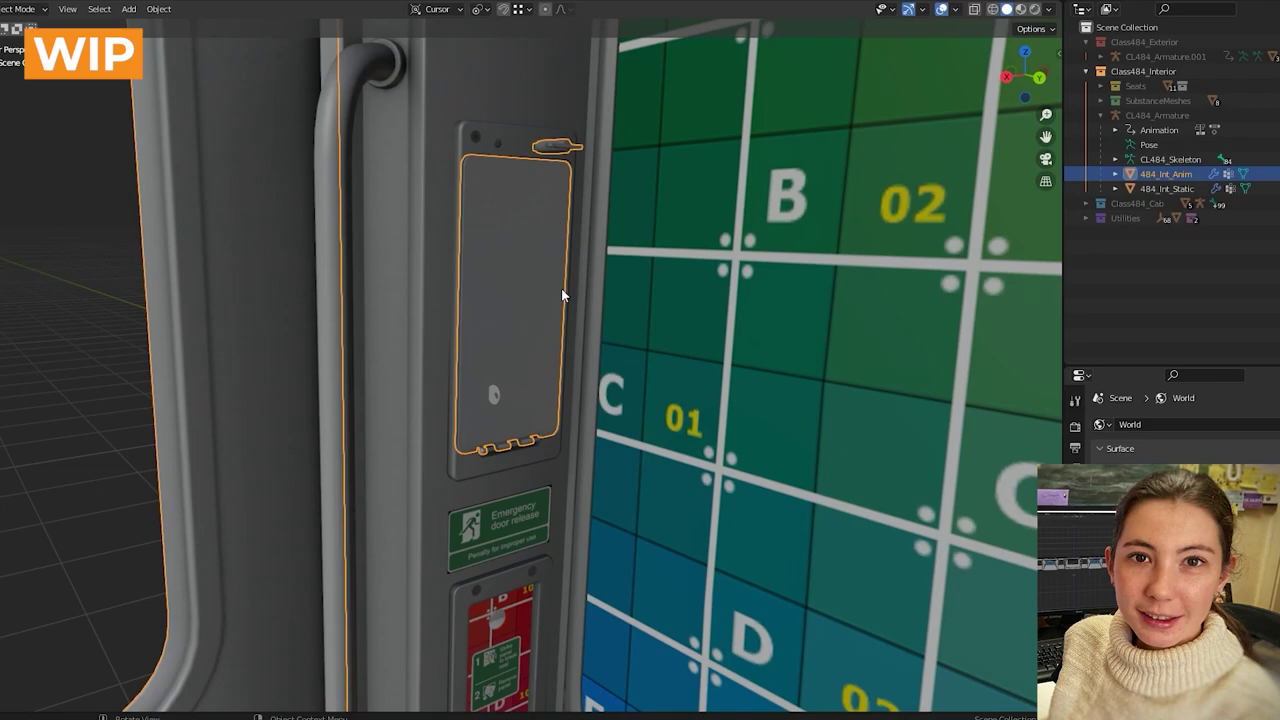
pyautogui.press('Tab')
pyautogui.scroll(2, 529, 311)
pyautogui.moveTo(529, 311); pyautogui.dragTo(534, 343, button='middle')
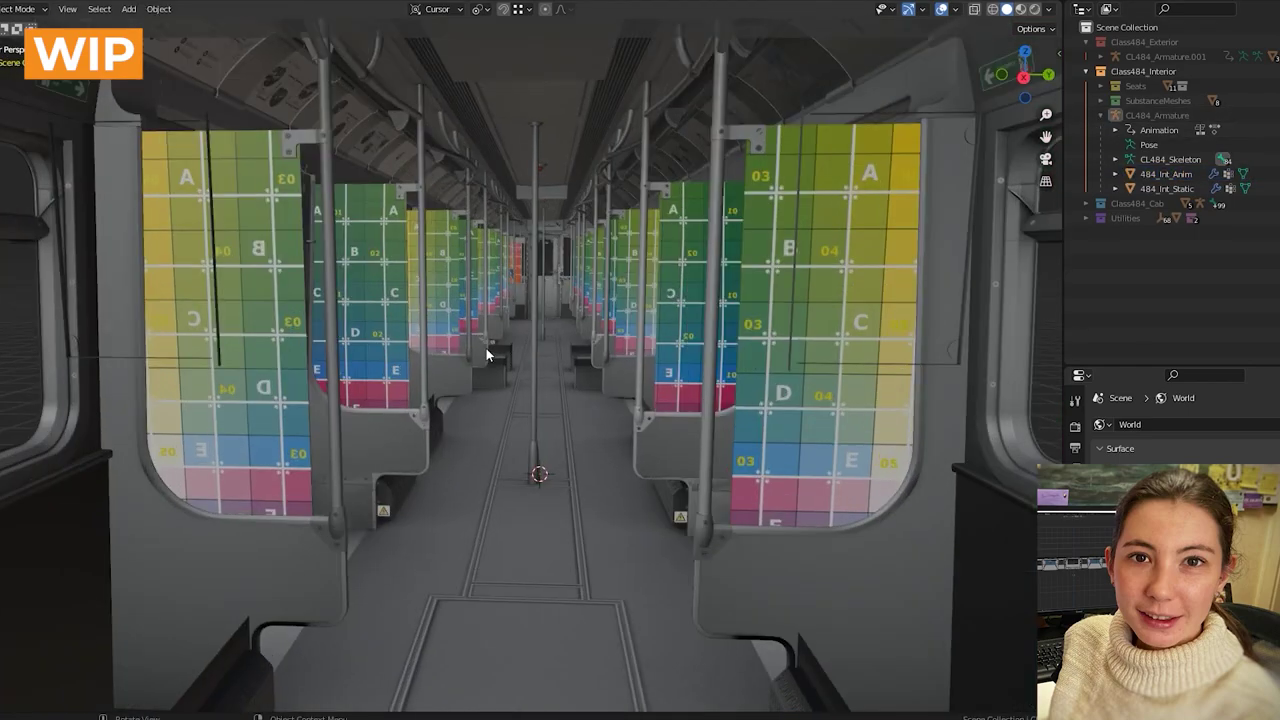
# Step: Examine the doorway pillar, glass partition, grab poles and under-seat heaters of the passenger interior
pyautogui.scroll(2, 486, 348)
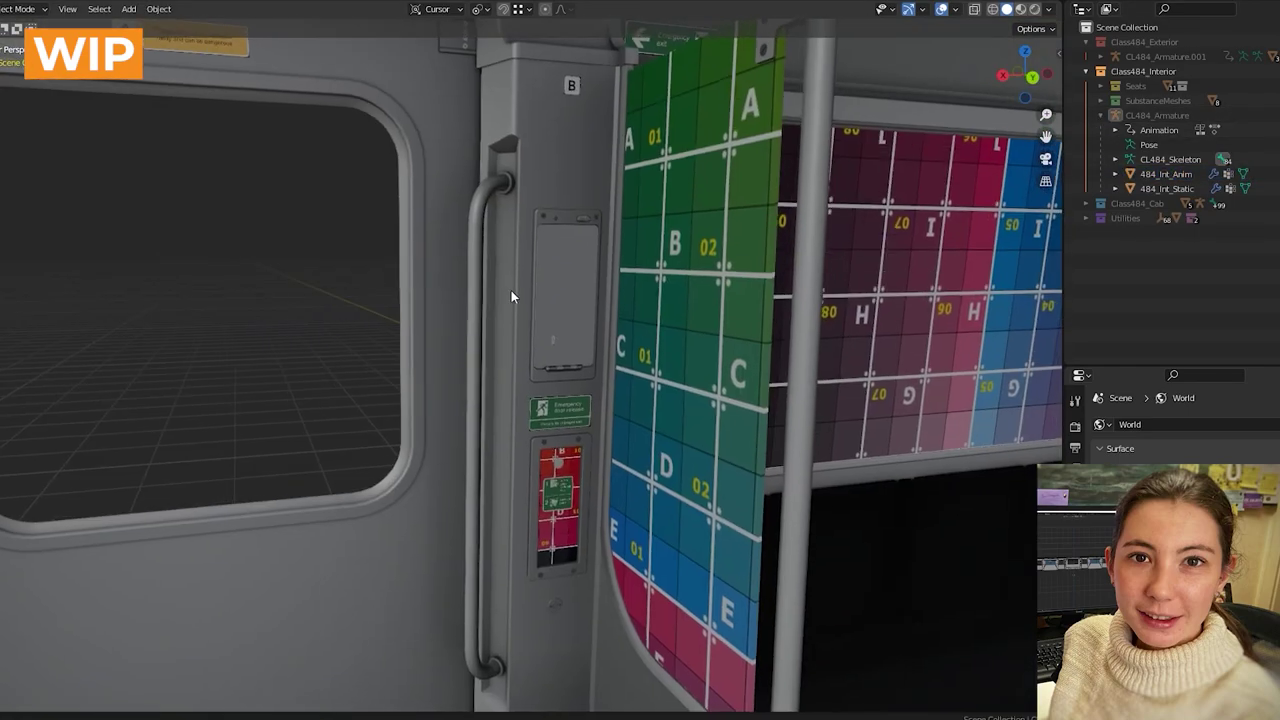
pyautogui.moveTo(511, 290); pyautogui.dragTo(523, 614, button='middle')
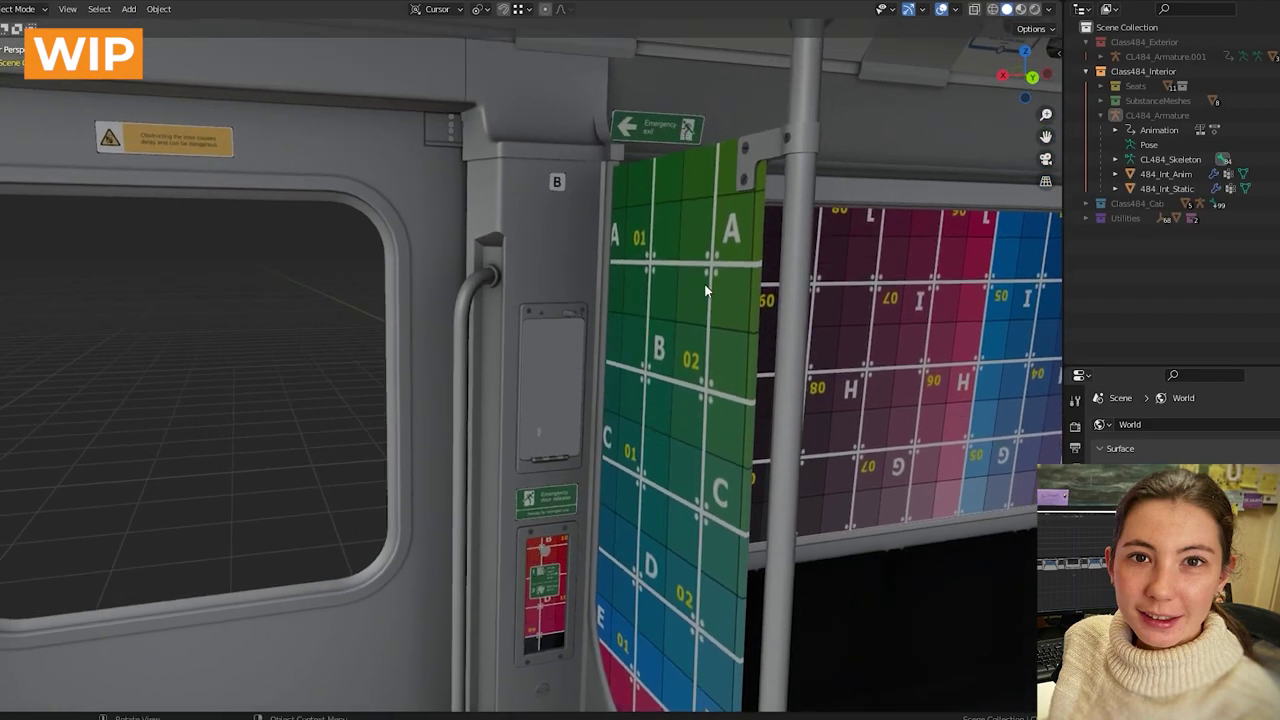
pyautogui.scroll(2, 565, 328)
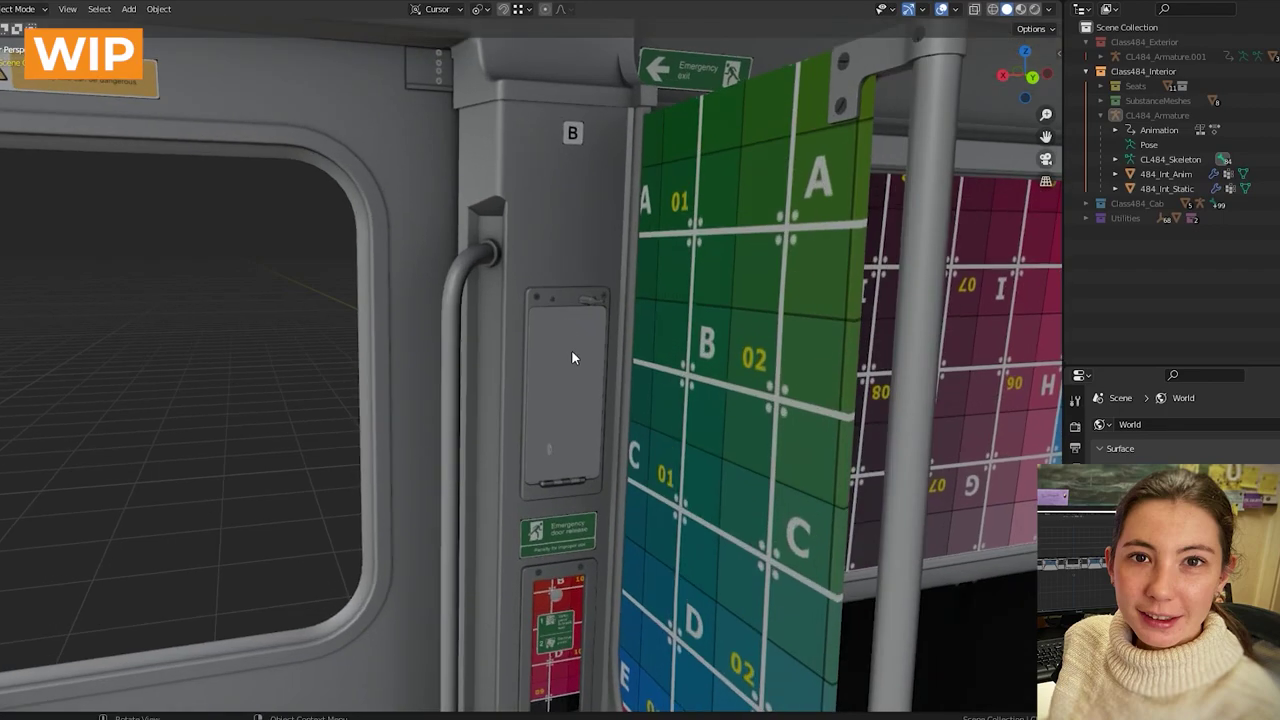
pyautogui.scroll(-2, 588, 316)
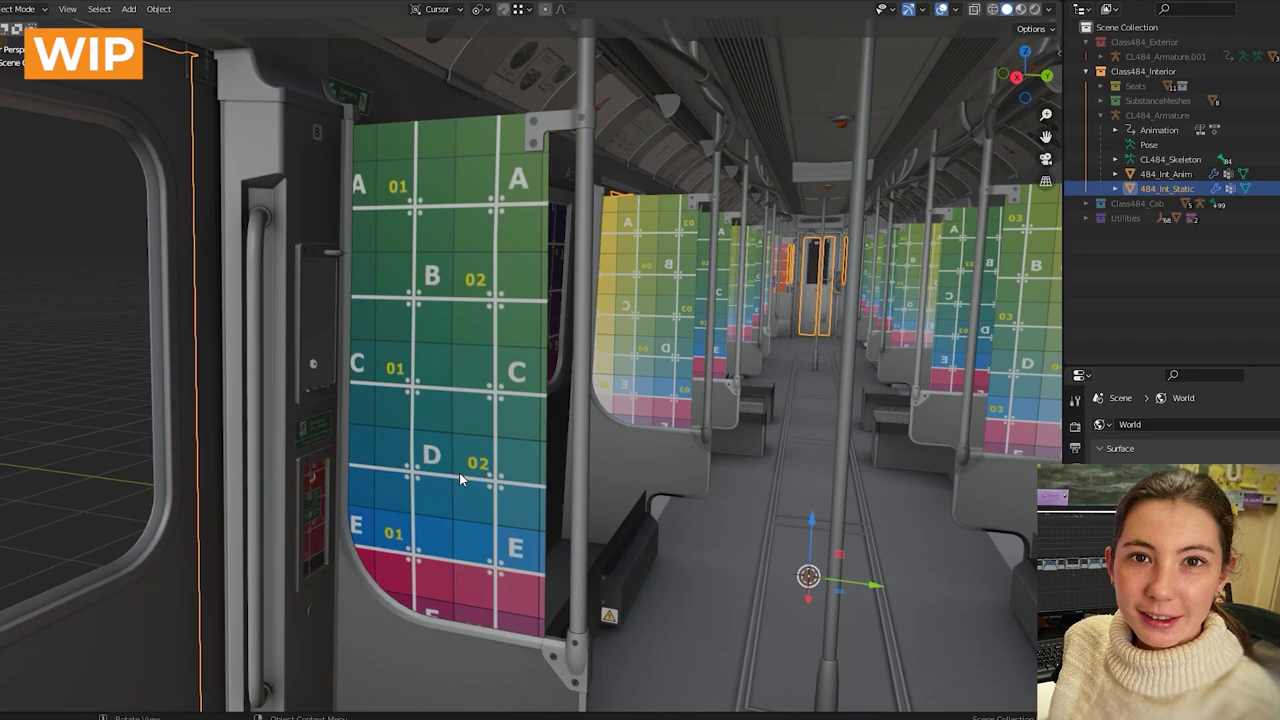
pyautogui.moveTo(460, 480); pyautogui.dragTo(635, 296, button='middle')
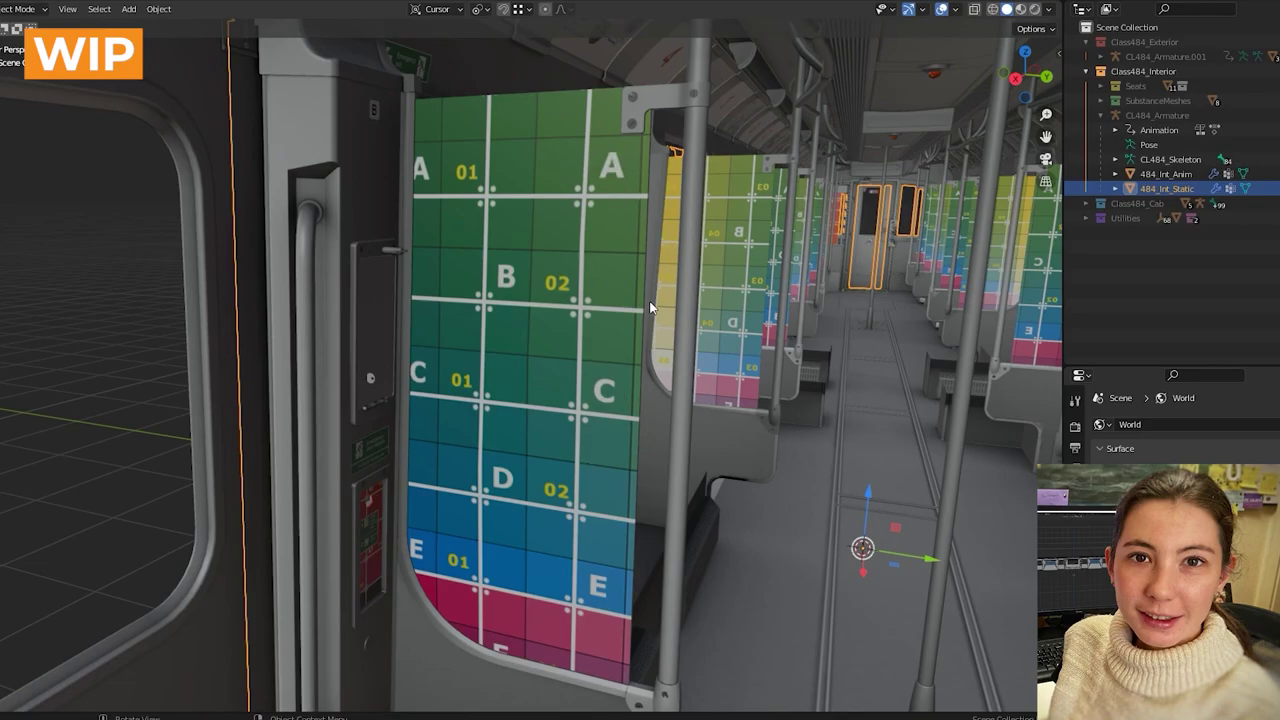
pyautogui.moveTo(530, 347); pyautogui.dragTo(625, 461, button='middle')
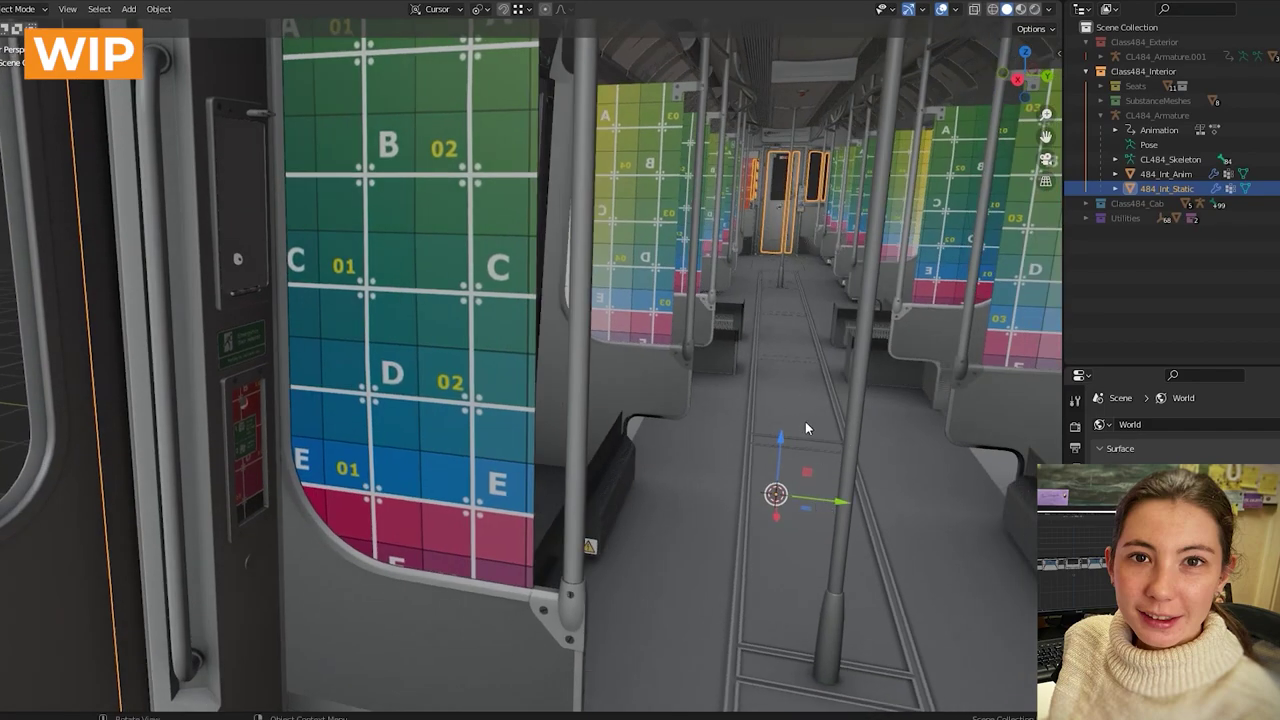
pyautogui.moveTo(717, 452); pyautogui.dragTo(550, 396, button='middle')
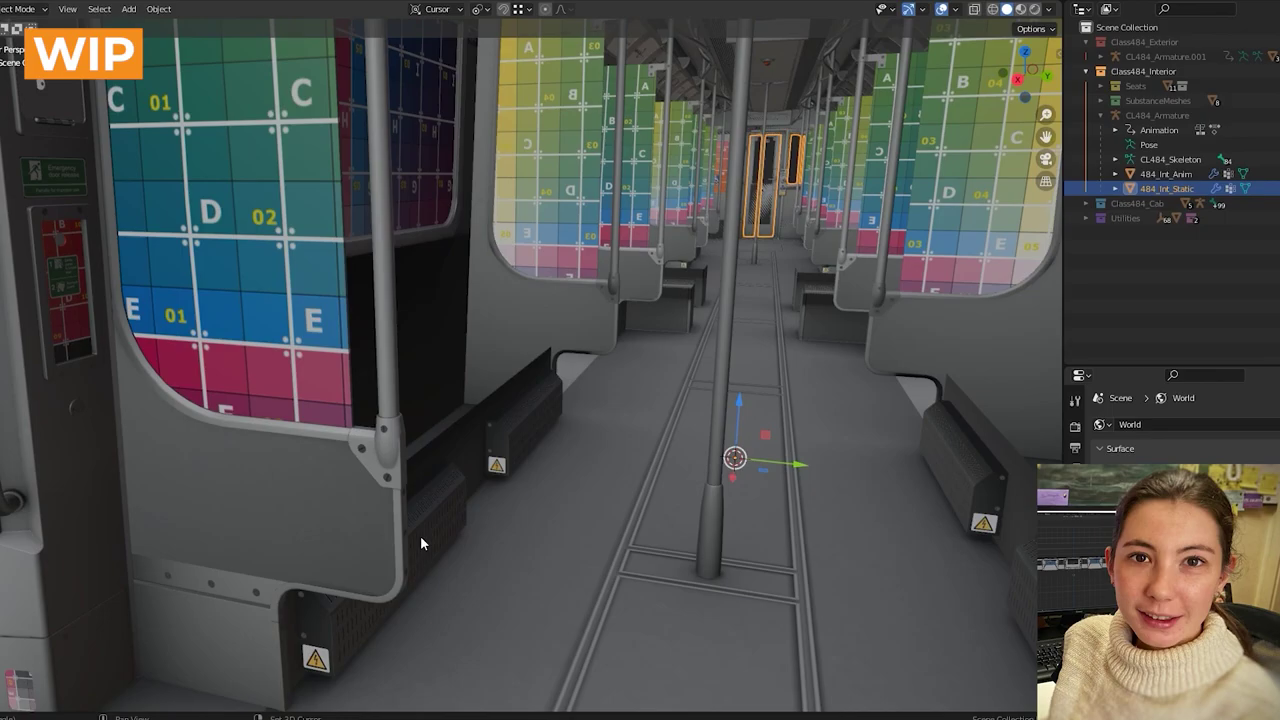
pyautogui.moveTo(420, 535); pyautogui.dragTo(639, 524, button='middle')
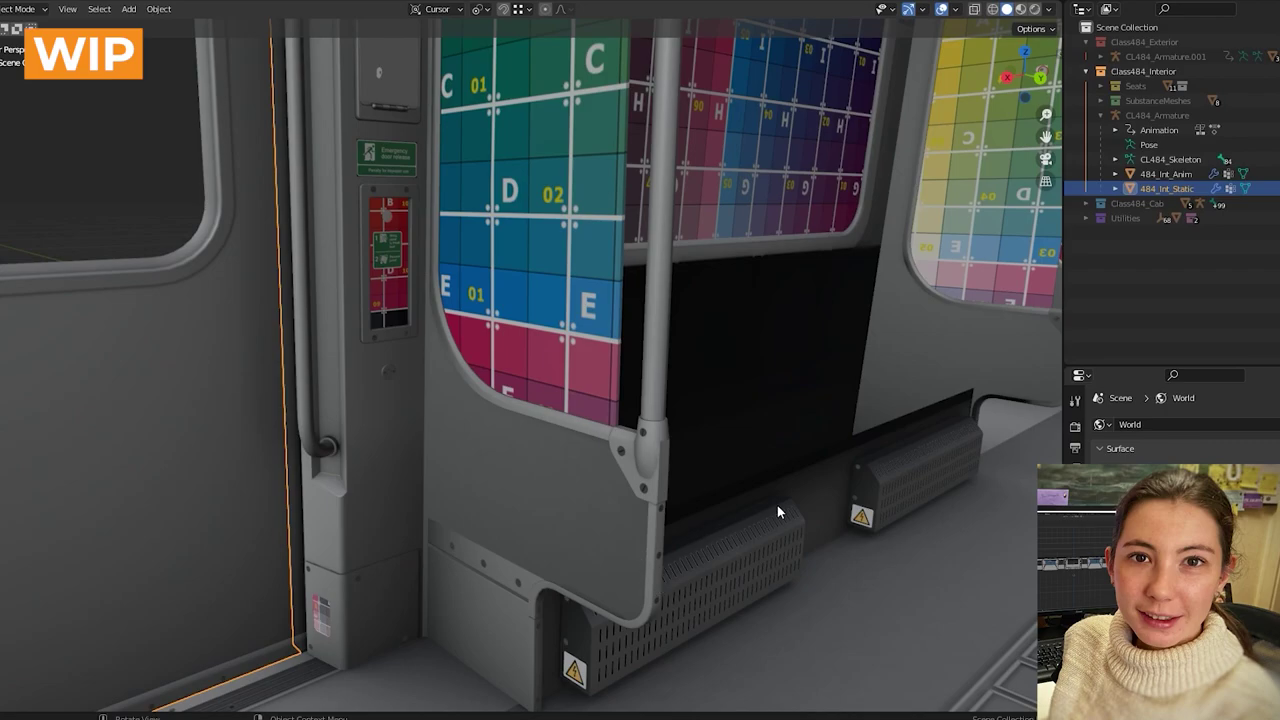
pyautogui.moveTo(788, 501); pyautogui.dragTo(603, 516, button='middle')
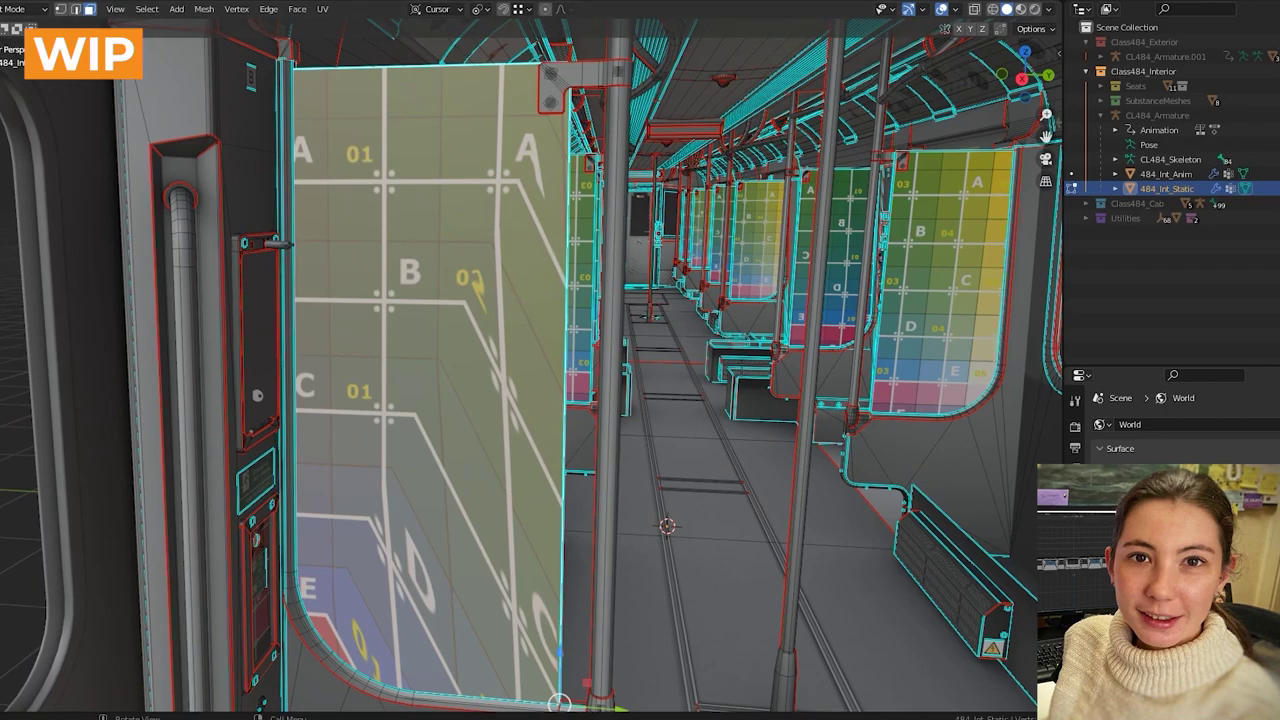
# Step: Undo the last vertex edit on the glass partition of the 484_Int_Static mesh and check its shape
pyautogui.hotkey('ctrl', 'z')
pyautogui.moveTo(434, 443); pyautogui.dragTo(399, 374, button='middle')
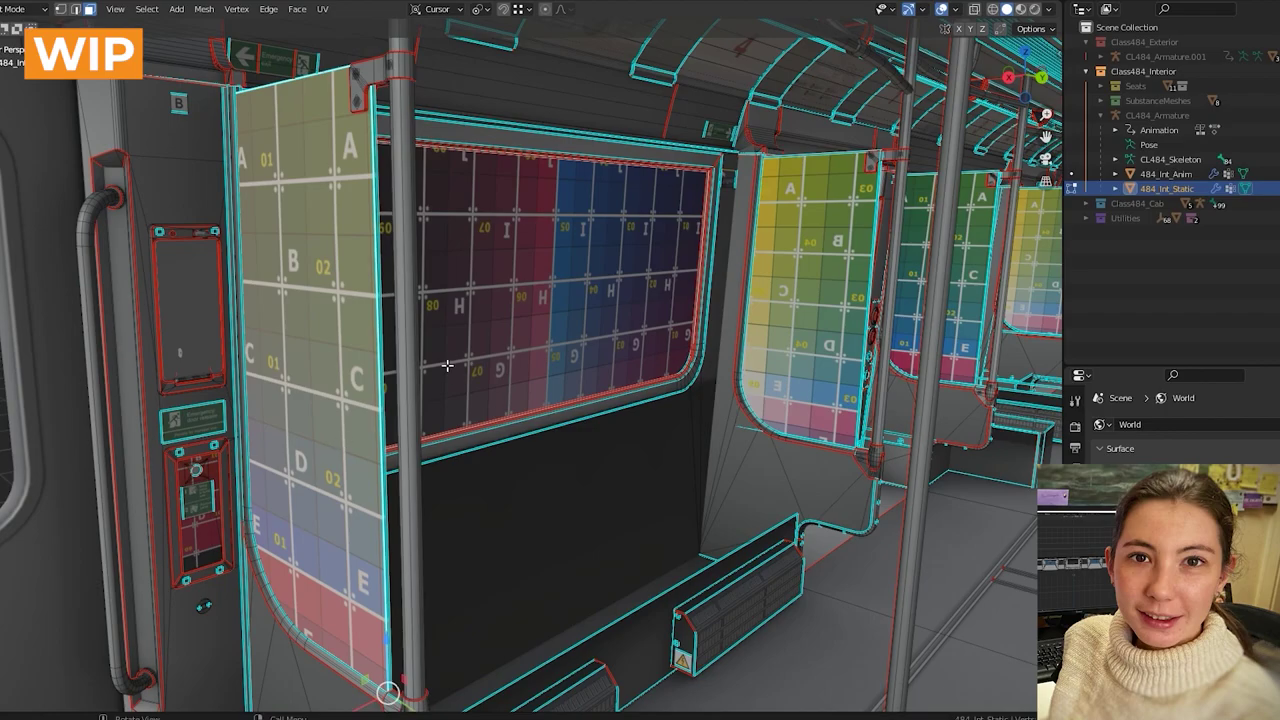
pyautogui.moveTo(333, 321); pyautogui.dragTo(397, 326, button='middle')
pyautogui.scroll(3, 397, 326)
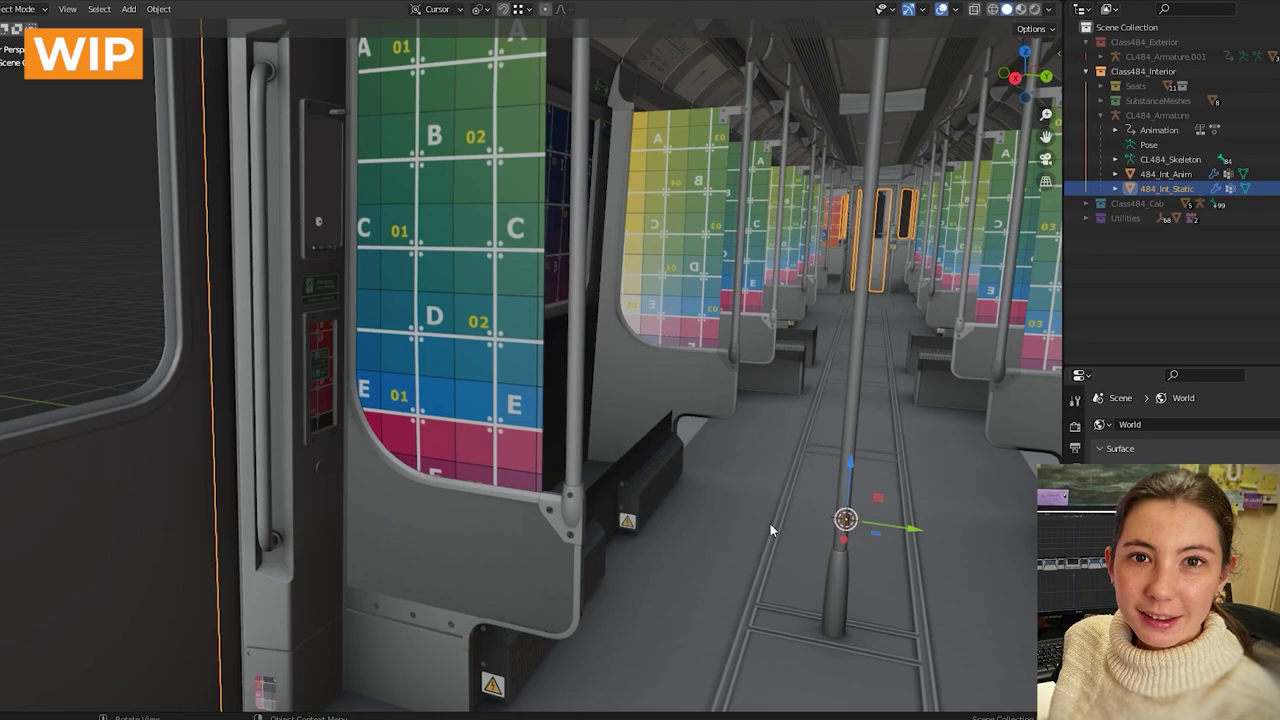
# Step: Show the Seats collection in the passenger interior and look along the rows of seats with armrests
pyautogui.moveTo(735, 536); pyautogui.dragTo(358, 410, button='middle')
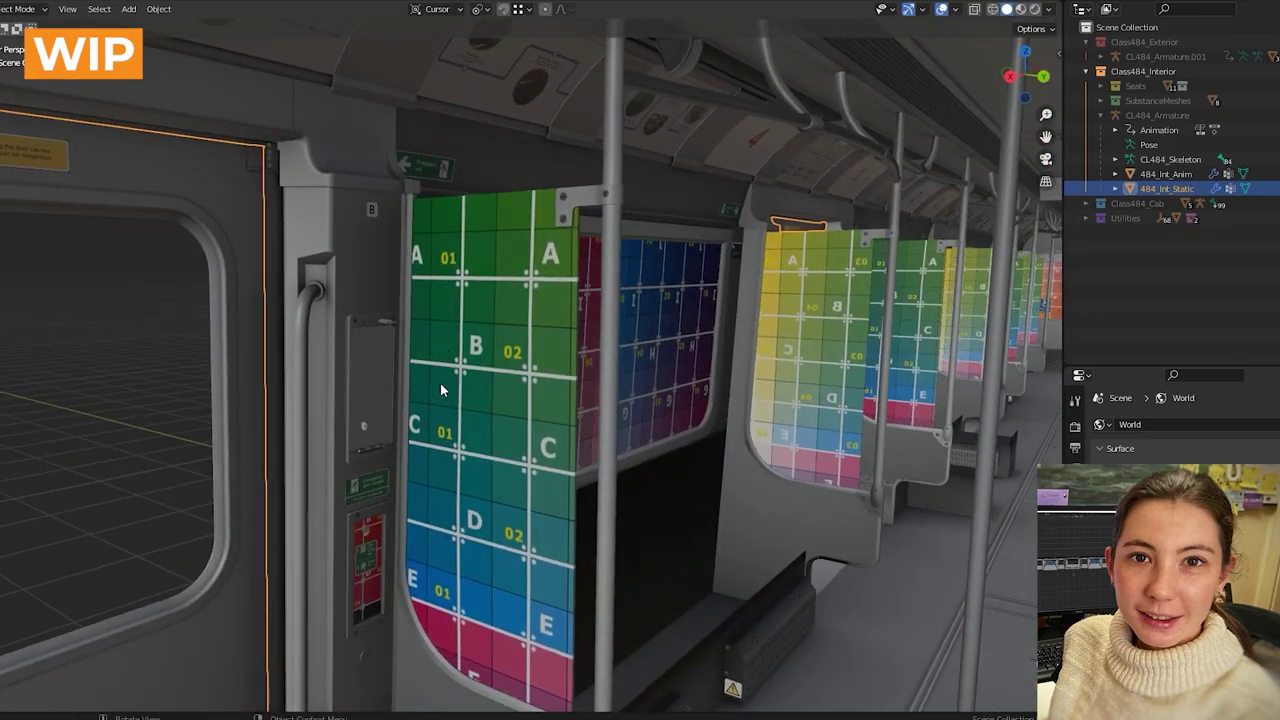
pyautogui.moveTo(440, 383); pyautogui.dragTo(490, 236, button='middle')
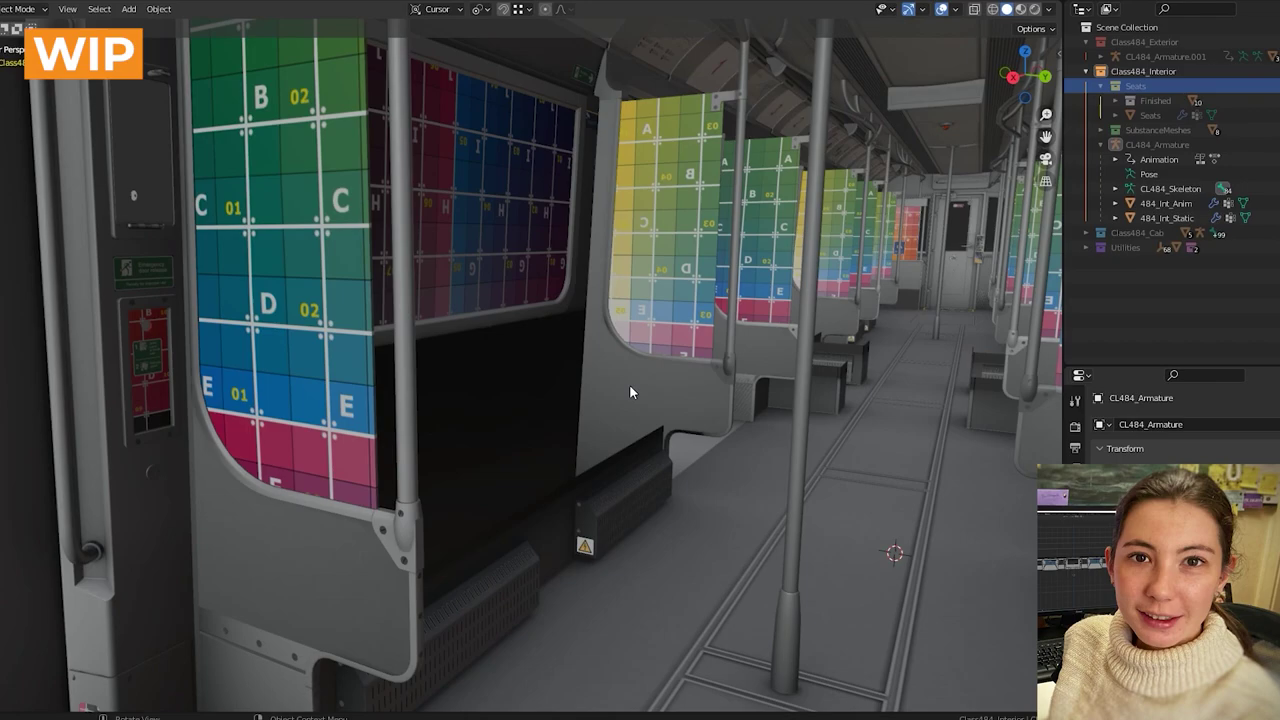
pyautogui.moveTo(621, 404); pyautogui.dragTo(595, 370, button='middle')
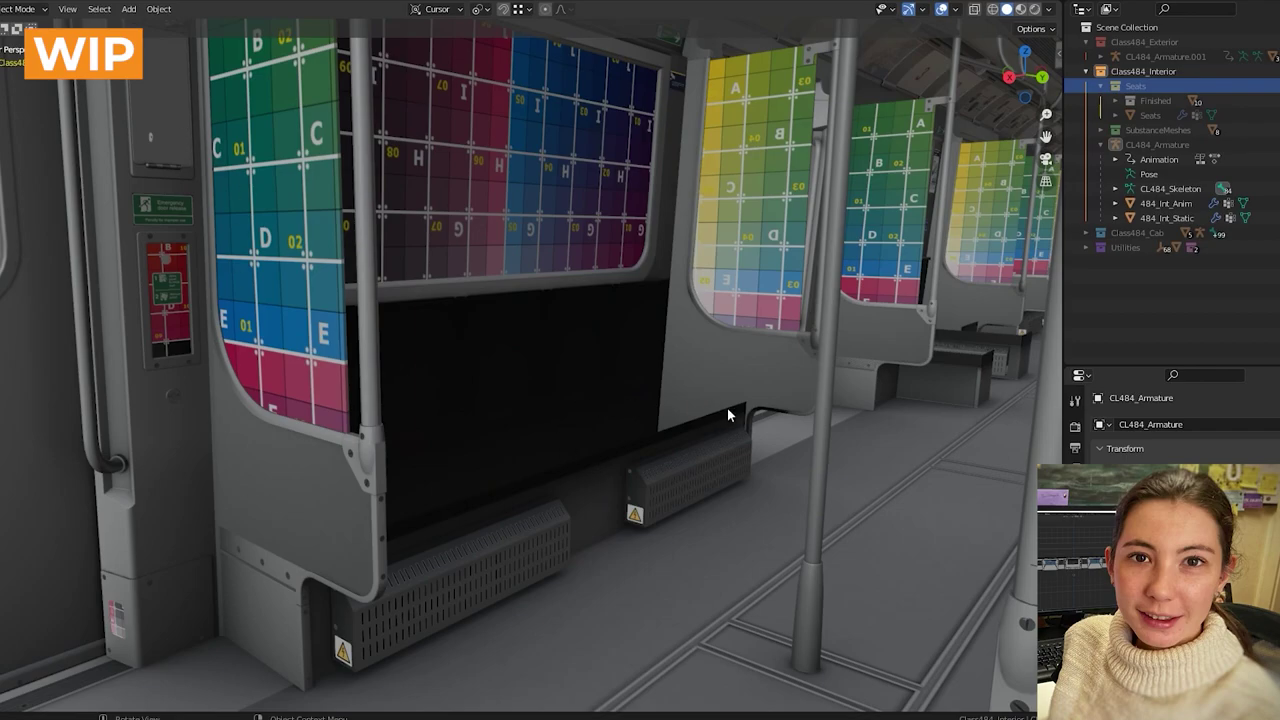
pyautogui.moveTo(727, 408); pyautogui.dragTo(719, 412, button='middle')
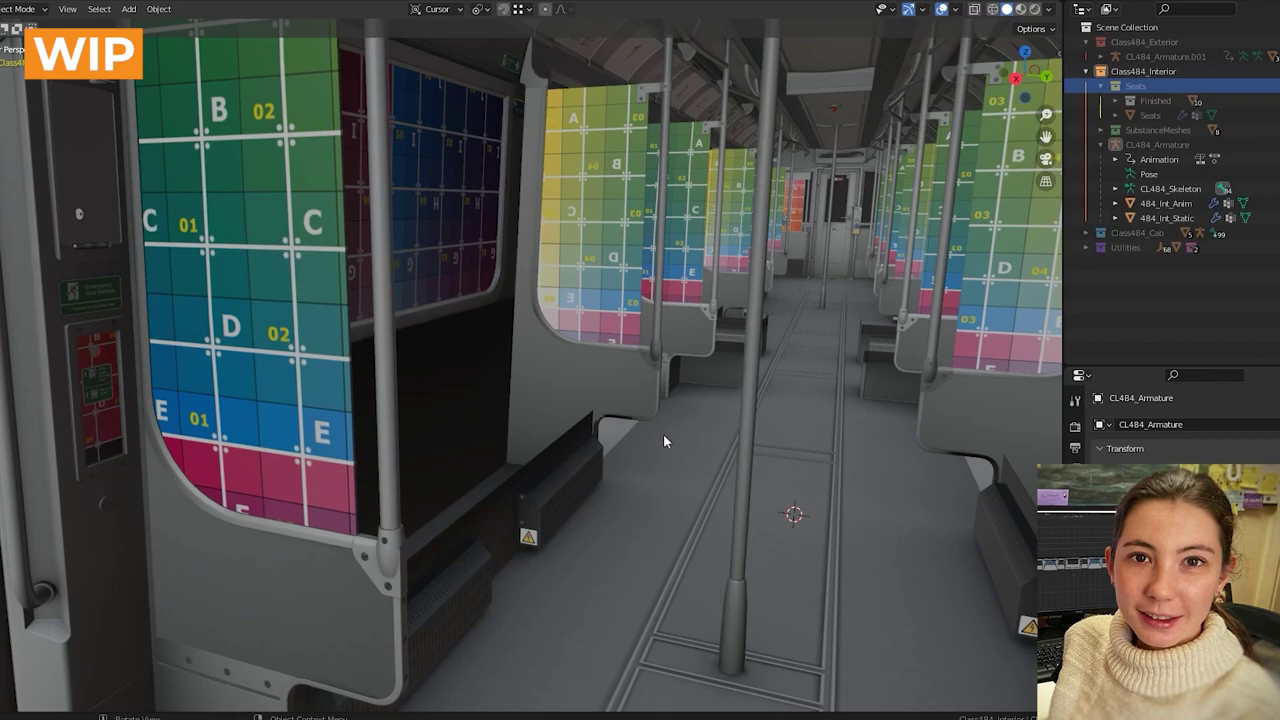
pyautogui.keyDown('shift'); pyautogui.moveTo(663, 434); pyautogui.dragTo(491, 346, button='middle'); pyautogui.keyUp('shift')
pyautogui.click(1276, 86)
pyautogui.scroll(3, 576, 444)
pyautogui.keyDown('shift'); pyautogui.moveTo(683, 453); pyautogui.dragTo(446, 354, button='middle'); pyautogui.keyUp('shift')
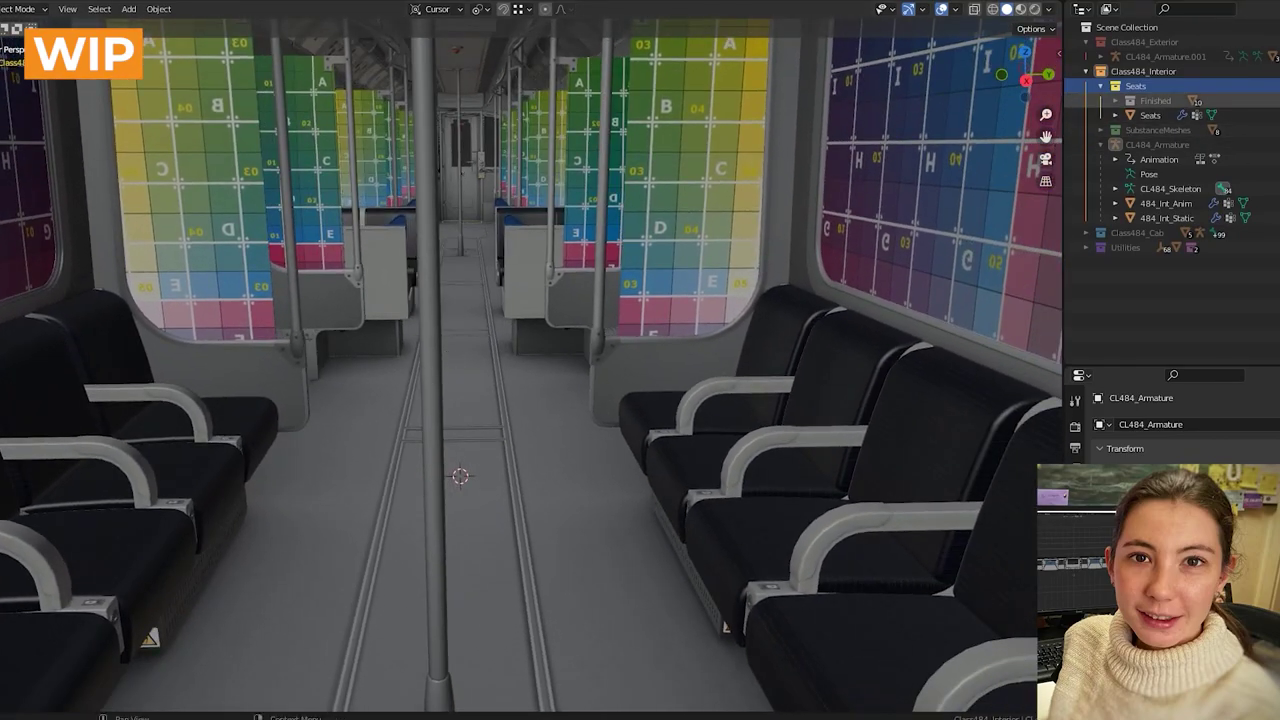
pyautogui.moveTo(600, 340); pyautogui.dragTo(347, 224, button='middle')
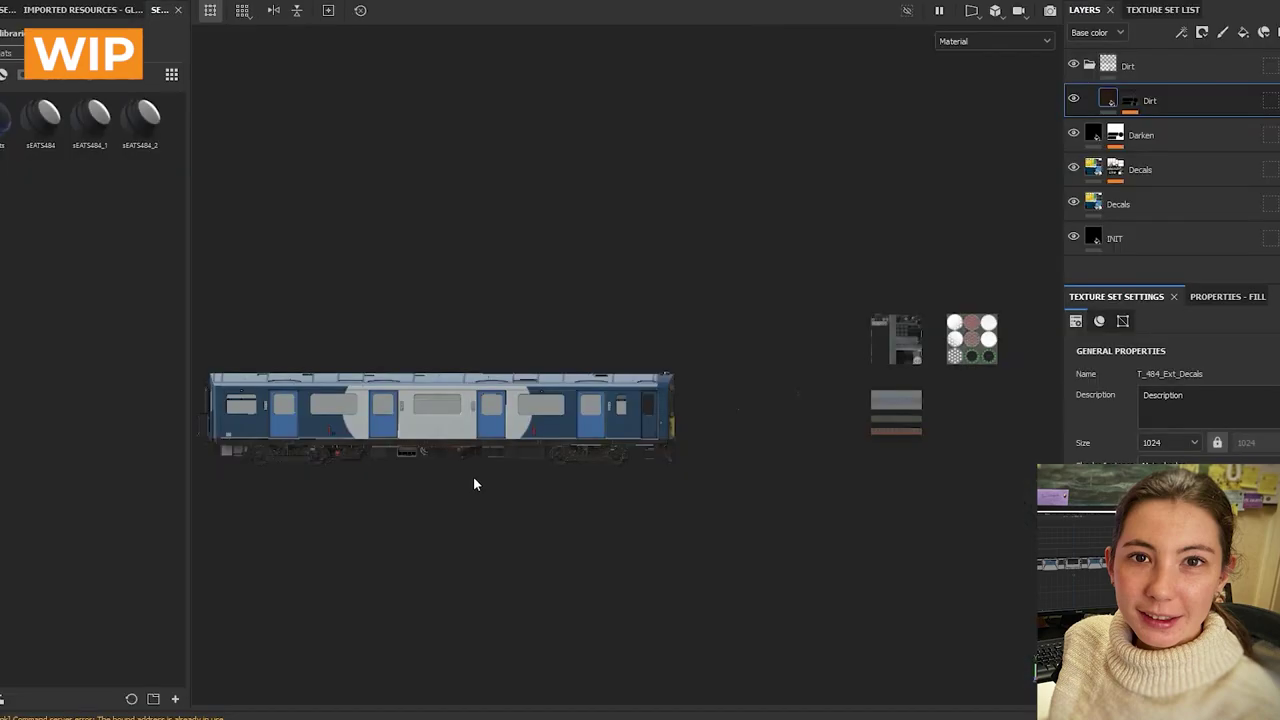
# Step: In Substance 3D Painter, examine the textured exterior of the carriage around its cab front, side doors and bogie
pyautogui.scroll(1, 560, 444)
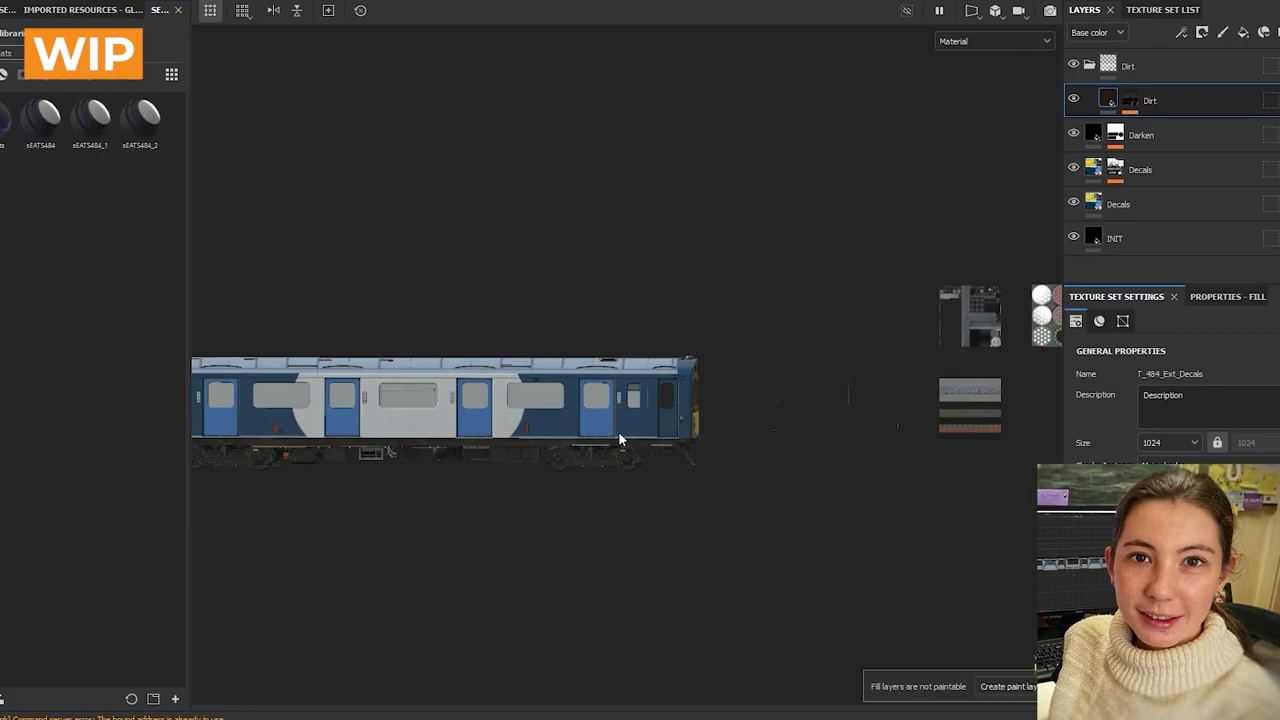
pyautogui.keyDown('alt'); pyautogui.moveTo(672, 477); pyautogui.dragTo(662, 510); pyautogui.keyUp('alt')
pyautogui.scroll(3, 670, 488)
pyautogui.keyDown('alt'); pyautogui.moveTo(569, 458); pyautogui.dragTo(570, 391, button='middle'); pyautogui.keyUp('alt')
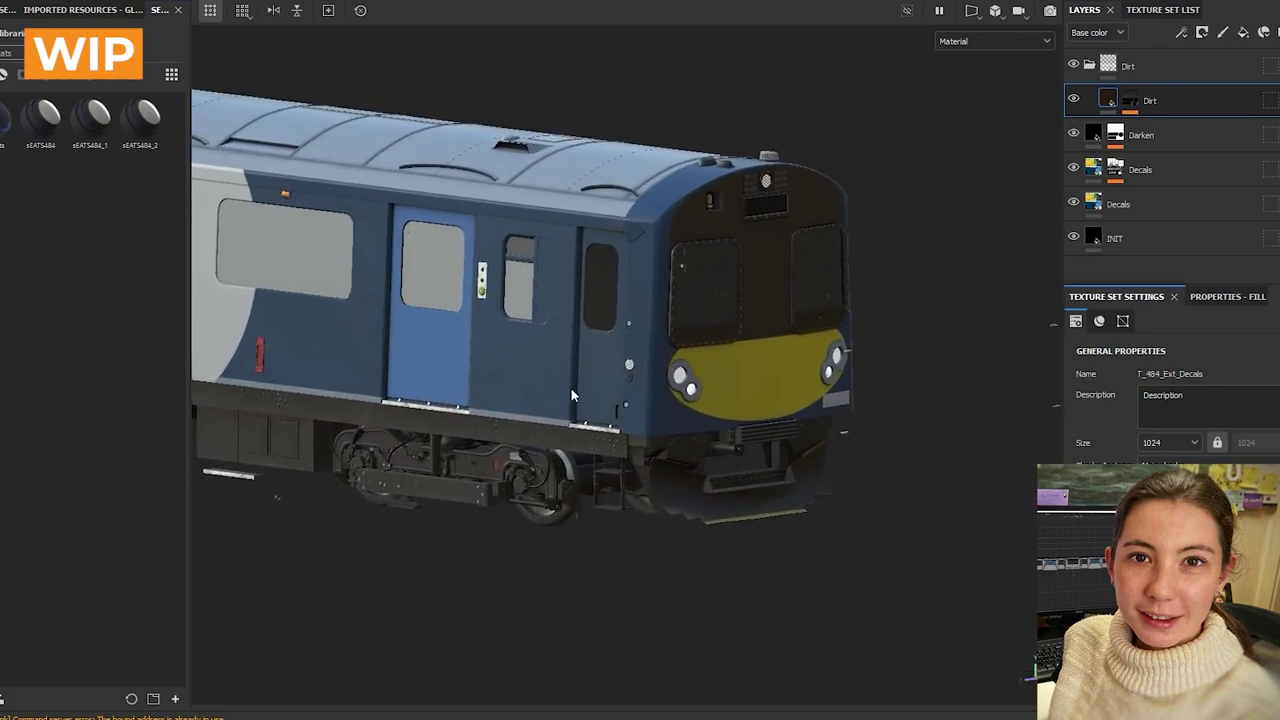
pyautogui.scroll(2, 590, 422)
pyautogui.keyDown('alt'); pyautogui.moveTo(599, 418); pyautogui.dragTo(705, 389); pyautogui.keyUp('alt')
pyautogui.keyDown('alt'); pyautogui.moveTo(607, 378); pyautogui.dragTo(817, 347, button='middle'); pyautogui.keyUp('alt')
pyautogui.scroll(2, 603, 405)
pyautogui.scroll(-6, 603, 408)
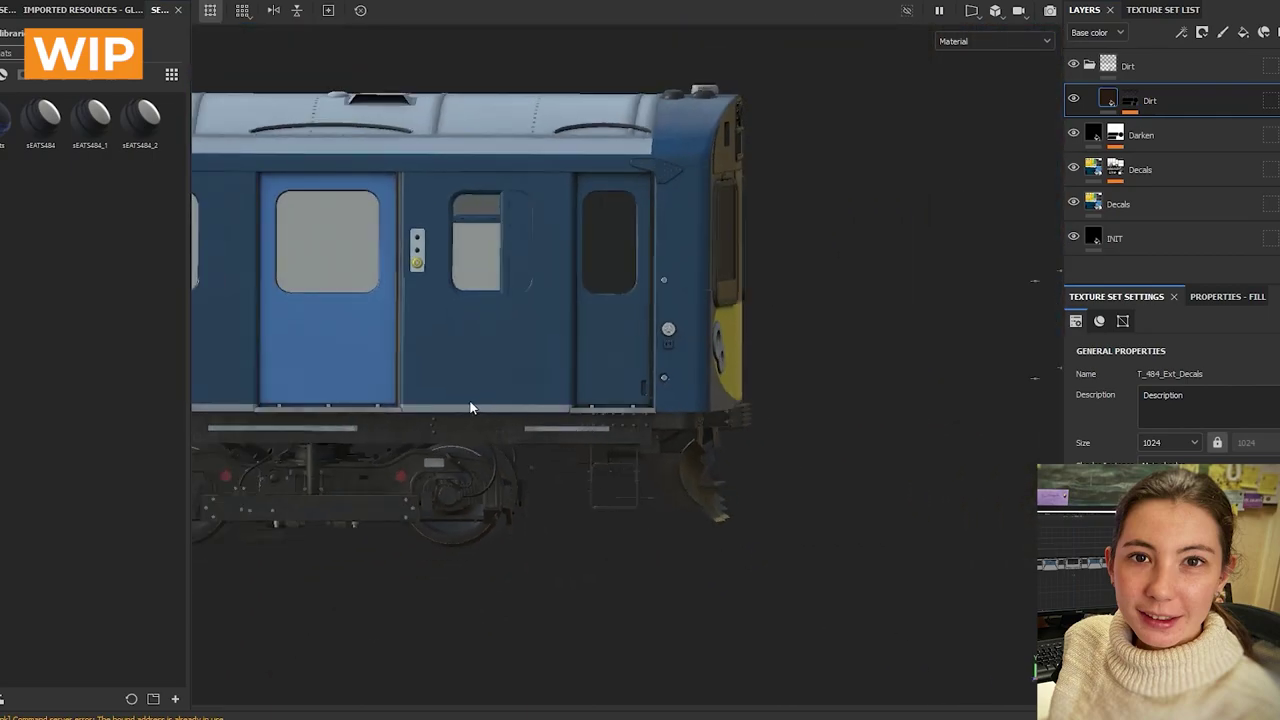
pyautogui.keyDown('alt'); pyautogui.moveTo(612, 400); pyautogui.dragTo(526, 377); pyautogui.keyUp('alt')
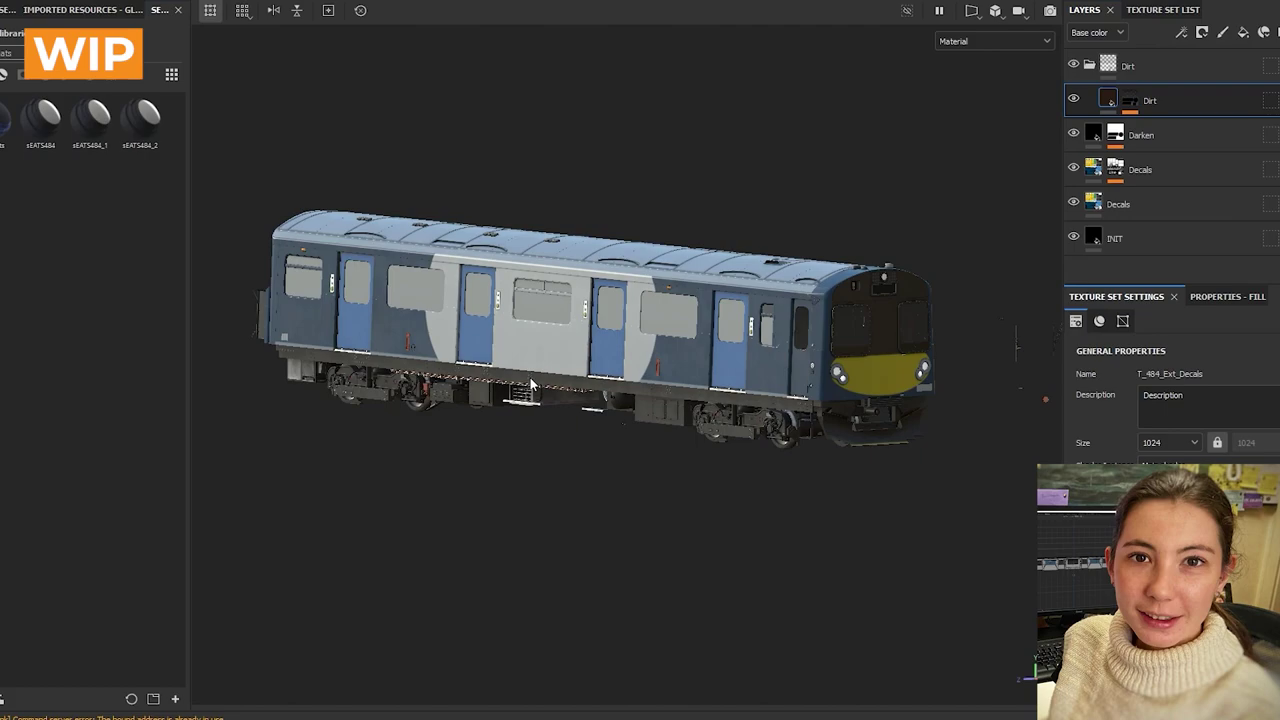
# Step: Examine the textured underframe up close around the mesh grille, metal equipment boxes and adjoining wheel
pyautogui.keyDown('alt'); pyautogui.moveTo(520, 378); pyautogui.dragTo(364, 376); pyautogui.keyUp('alt')
pyautogui.scroll(5, 286, 367)
pyautogui.keyDown('alt'); pyautogui.moveTo(286, 367); pyautogui.dragTo(774, 369, button='middle'); pyautogui.keyUp('alt')
pyautogui.scroll(1, 591, 372)
pyautogui.keyDown('alt'); pyautogui.moveTo(580, 385); pyautogui.dragTo(565, 392); pyautogui.keyUp('alt')
pyautogui.scroll(5, 886, 280)
pyautogui.keyDown('alt'); pyautogui.moveTo(566, 392); pyautogui.dragTo(562, 335, button='middle'); pyautogui.keyUp('alt')
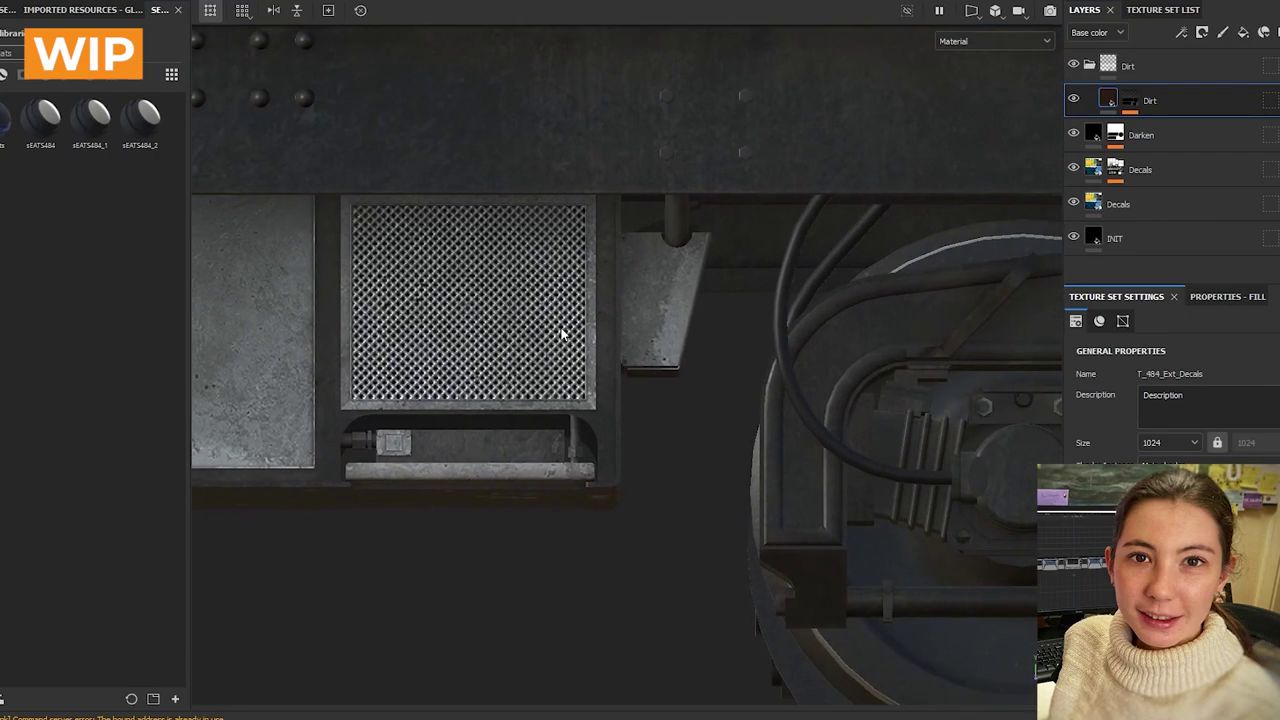
pyautogui.keyDown('alt'); pyautogui.moveTo(652, 361); pyautogui.dragTo(419, 281, button='middle'); pyautogui.keyUp('alt')
pyautogui.scroll(-3, 441, 283)
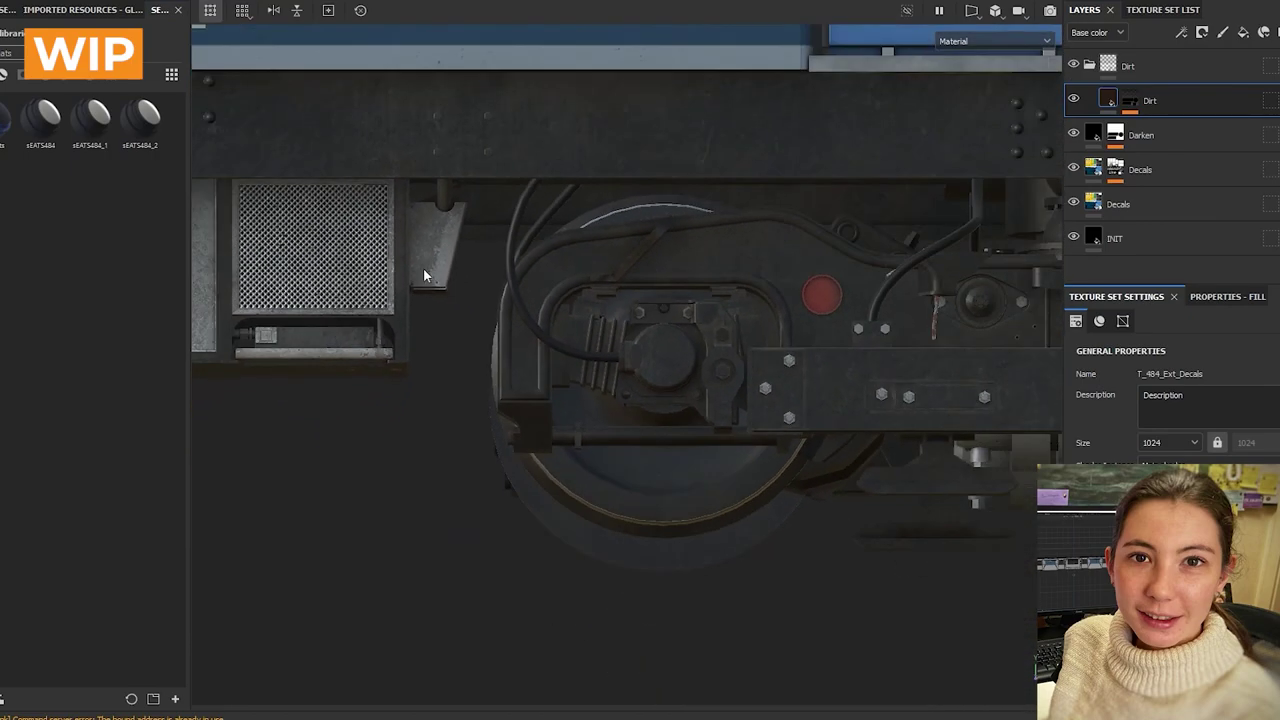
# Step: Examine the bogie wheels, copper-coloured pipework and orange equipment box along the carriage underframe
pyautogui.keyDown('alt'); pyautogui.moveTo(356, 246); pyautogui.dragTo(571, 381, button='middle'); pyautogui.keyUp('alt')
pyautogui.scroll(1, 571, 387)
pyautogui.keyDown('alt'); pyautogui.moveTo(546, 397); pyautogui.dragTo(634, 411); pyautogui.keyUp('alt')
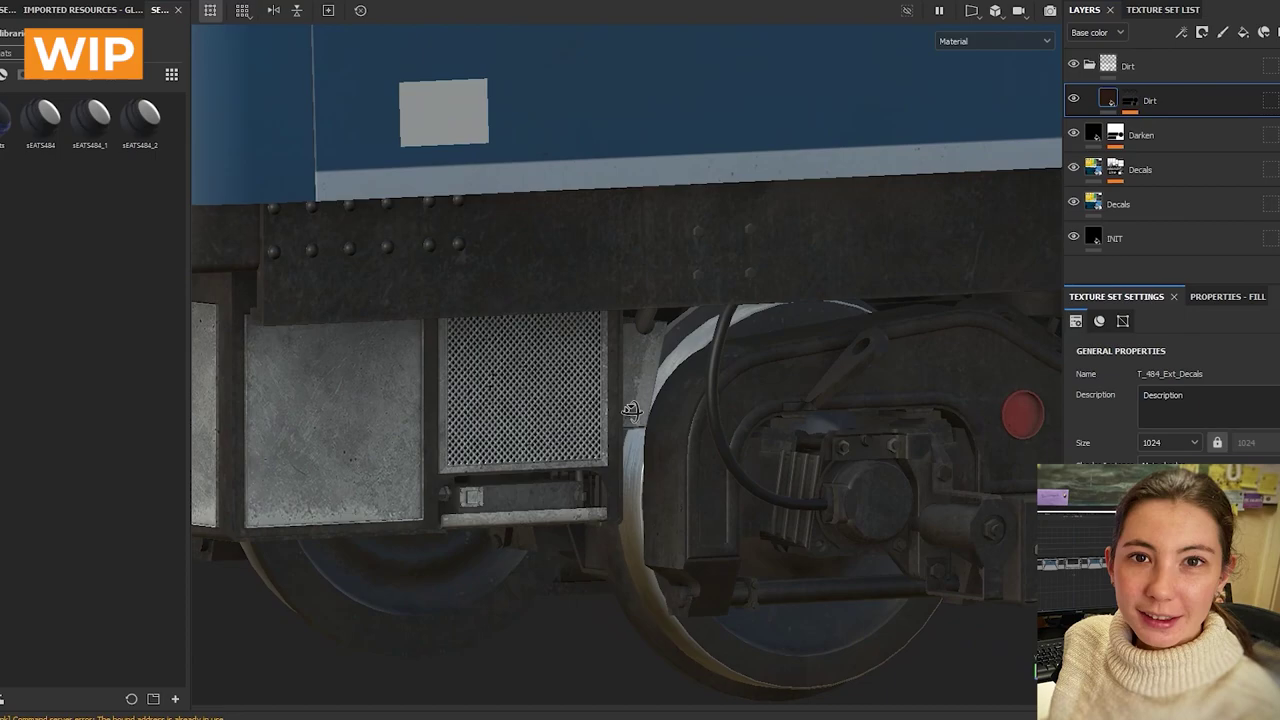
pyautogui.scroll(-3, 476, 350)
pyautogui.keyDown('alt'); pyautogui.moveTo(487, 371); pyautogui.dragTo(663, 351, button='middle'); pyautogui.keyUp('alt')
pyautogui.scroll(3, 582, 365)
pyautogui.keyDown('alt'); pyautogui.moveTo(582, 367); pyautogui.dragTo(524, 370); pyautogui.keyUp('alt')
pyautogui.scroll(-3, 524, 370)
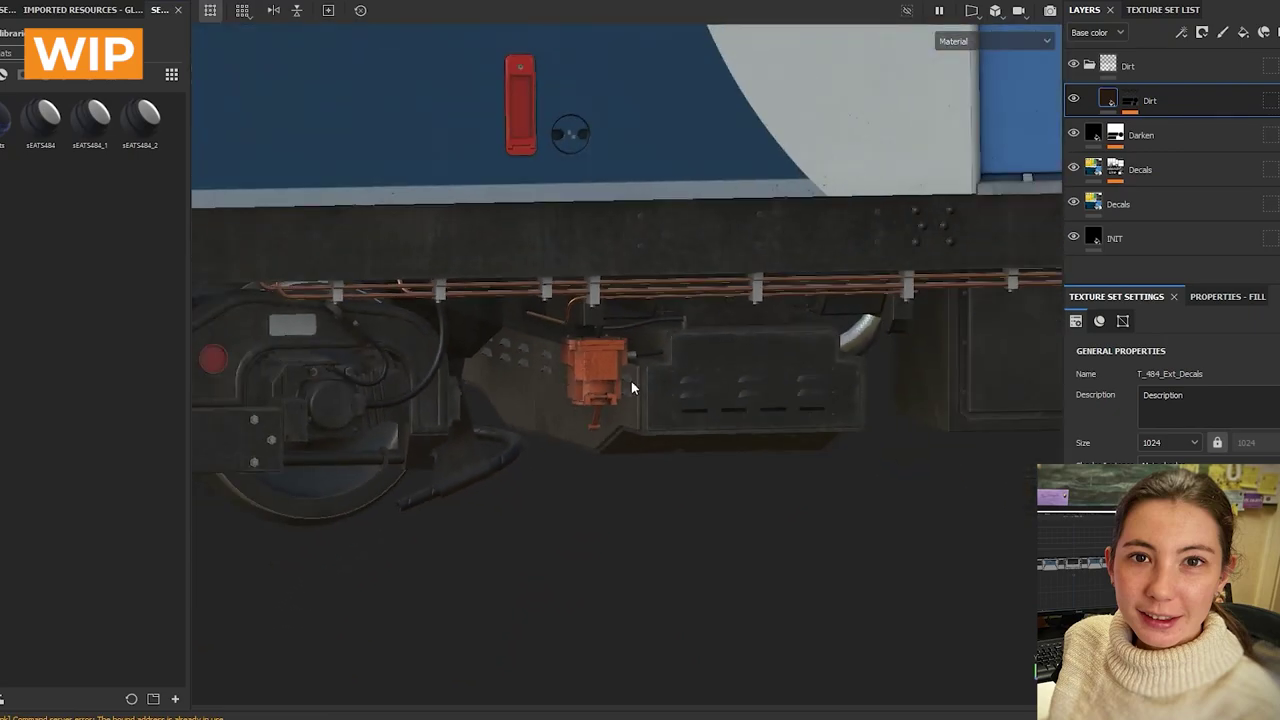
# Step: Examine the carriage's gangway end, including the dark fabric side barrier with its rope loops
pyautogui.keyDown('alt'); pyautogui.moveTo(631, 381); pyautogui.dragTo(900, 445); pyautogui.keyUp('alt')
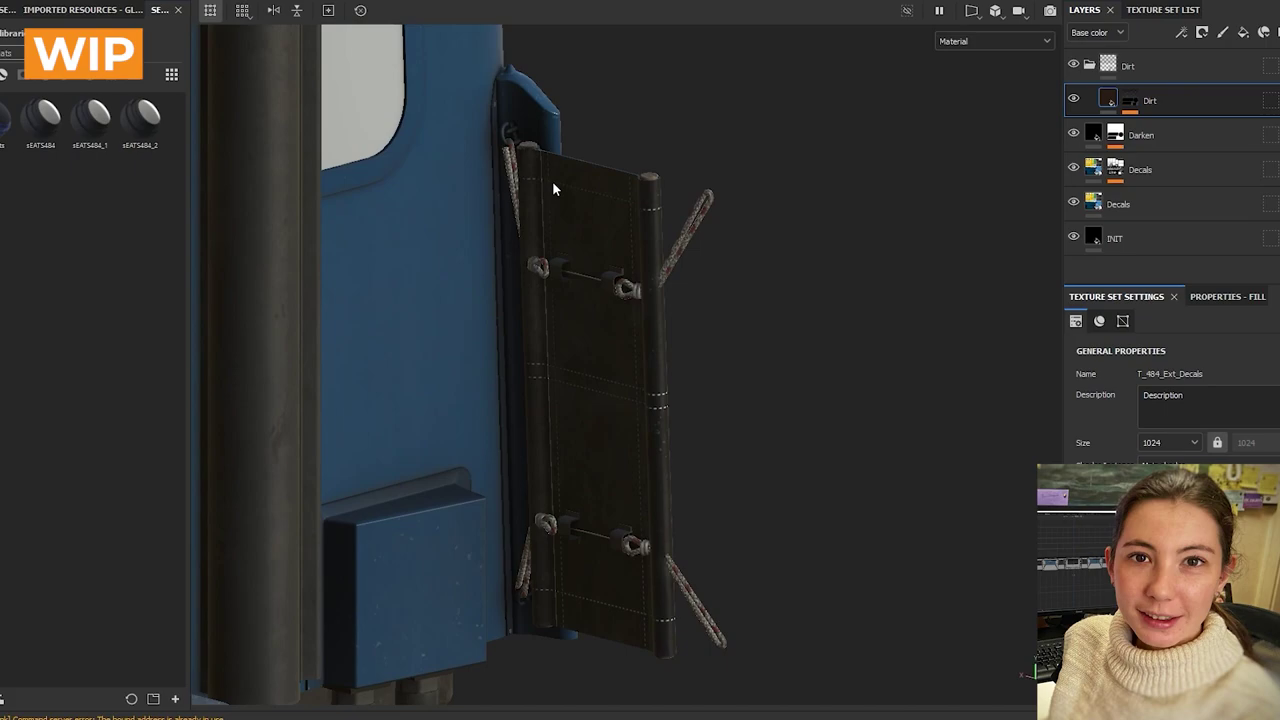
pyautogui.keyDown('alt'); pyautogui.moveTo(534, 203); pyautogui.dragTo(601, 267, button='middle'); pyautogui.keyUp('alt')
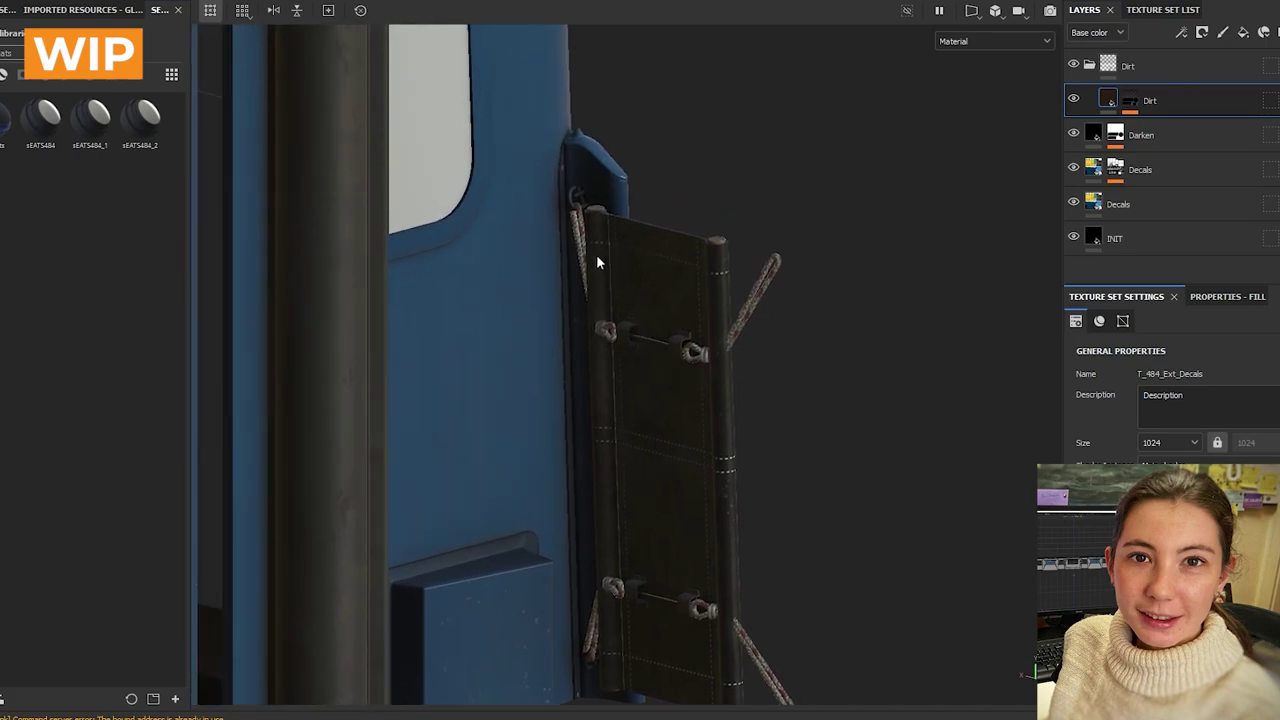
pyautogui.keyDown('alt'); pyautogui.moveTo(591, 266); pyautogui.dragTo(628, 258); pyautogui.keyUp('alt')
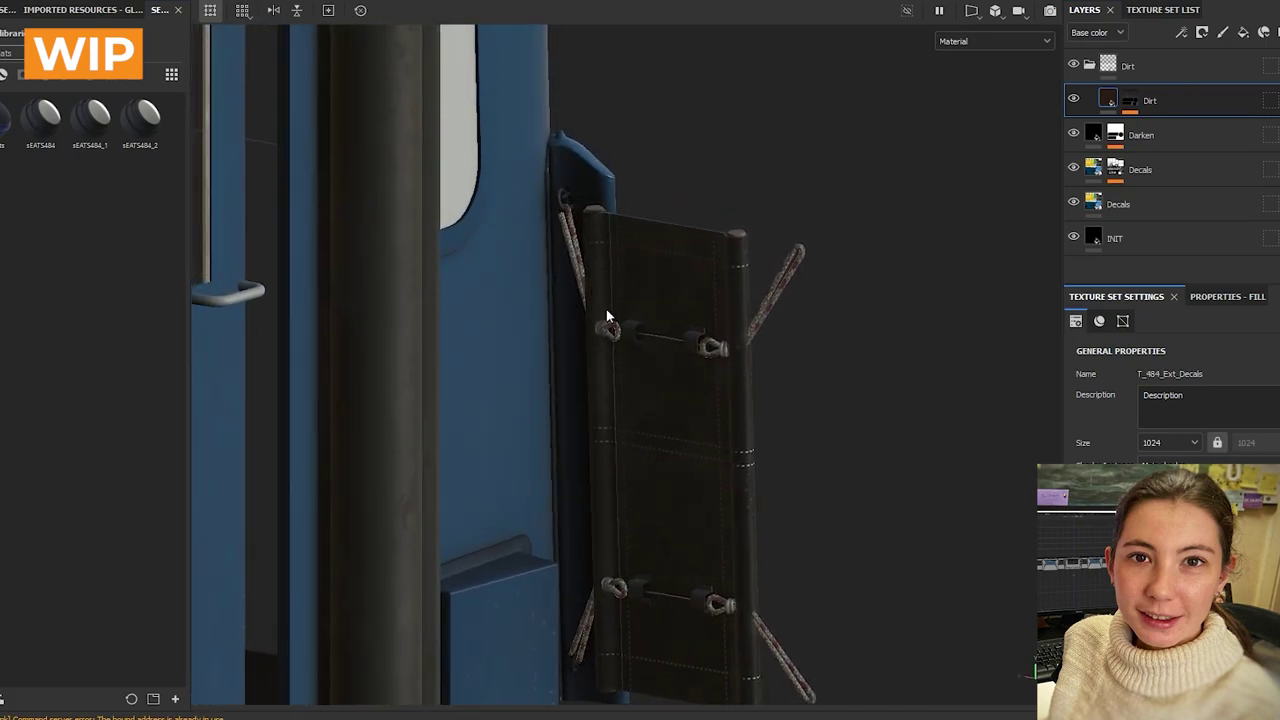
pyautogui.scroll(-5, 682, 359)
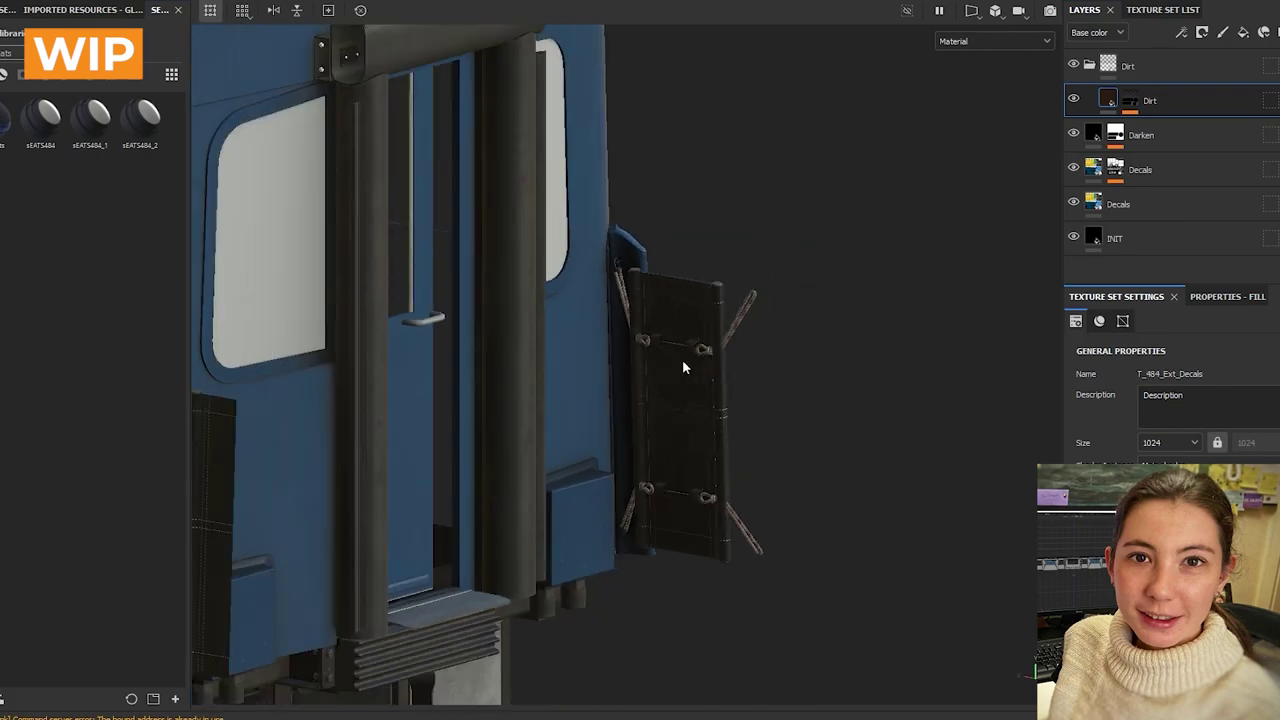
pyautogui.keyDown('alt'); pyautogui.moveTo(491, 294); pyautogui.dragTo(820, 434); pyautogui.keyUp('alt')
pyautogui.scroll(2, 665, 330)
pyautogui.keyDown('alt'); pyautogui.moveTo(666, 336); pyautogui.dragTo(623, 413); pyautogui.keyUp('alt')
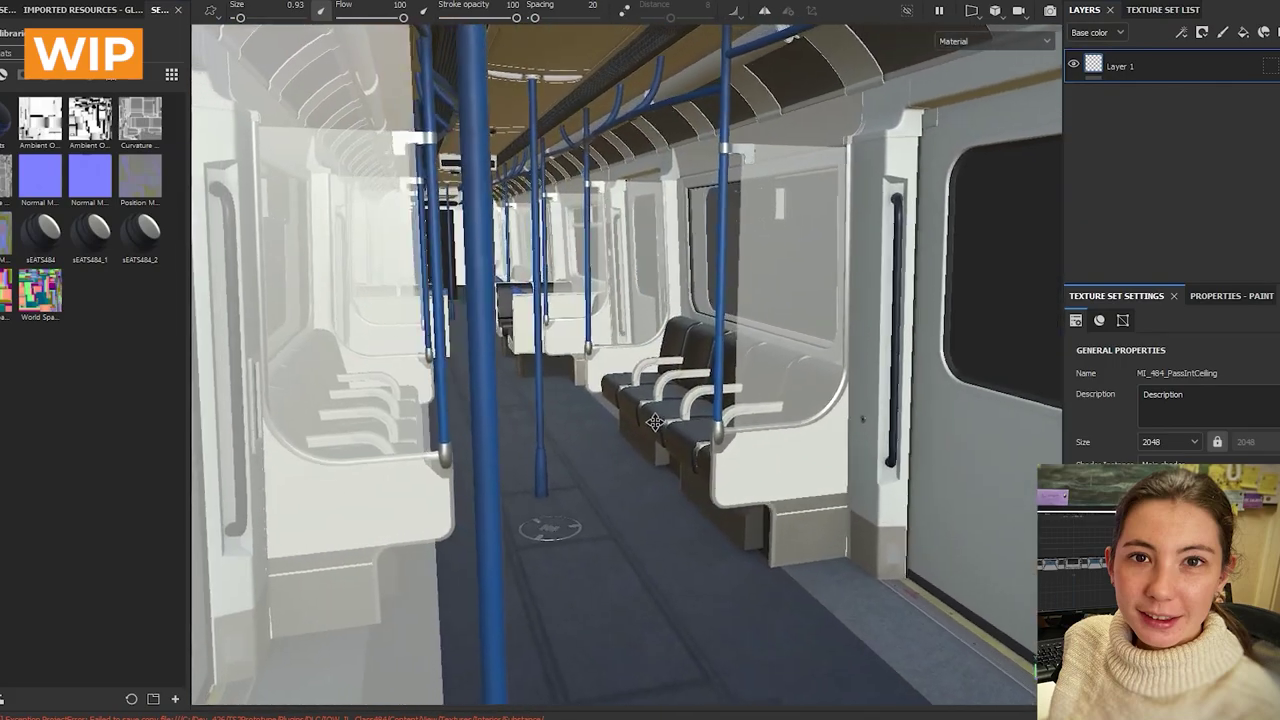
# Step: Examine the passenger saloon's aisle, blue grab poles, glass draught screens and seating bays from the doorway area
pyautogui.keyDown('alt'); pyautogui.moveTo(655, 422); pyautogui.dragTo(580, 394); pyautogui.keyUp('alt')
pyautogui.scroll(3, 580, 394)
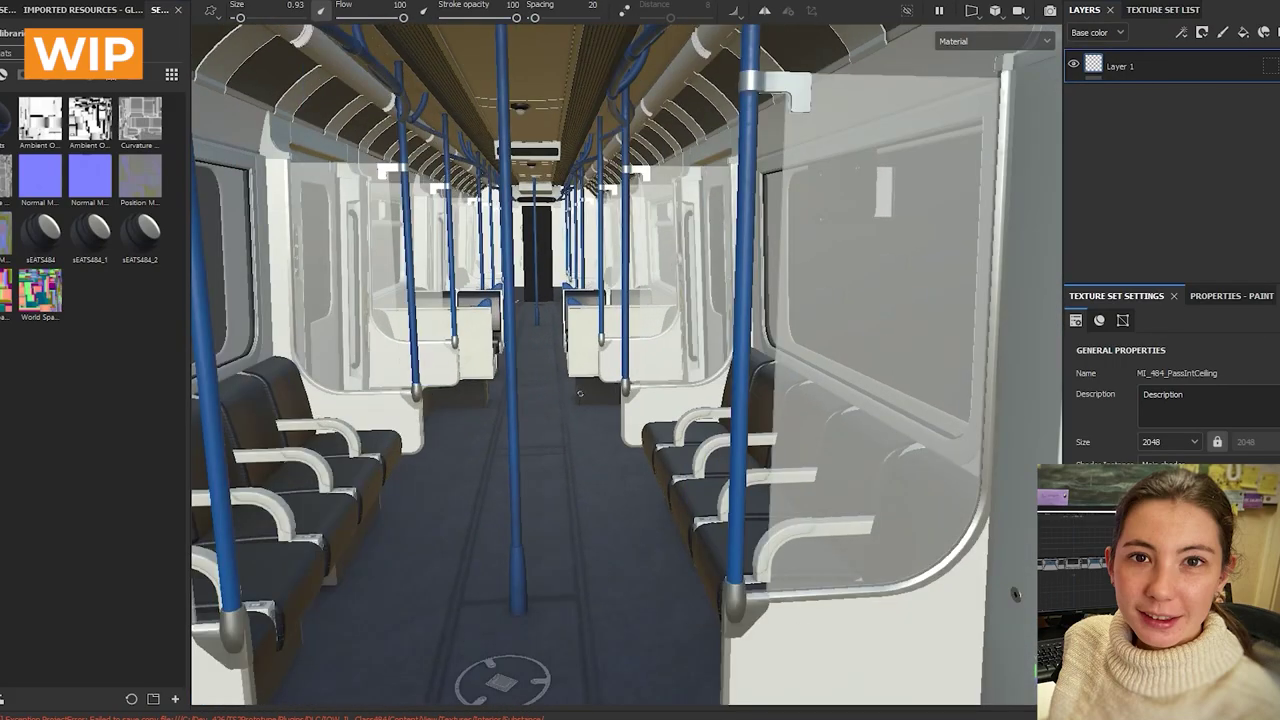
pyautogui.keyDown('alt'); pyautogui.moveTo(580, 394); pyautogui.dragTo(688, 466, button='middle'); pyautogui.keyUp('alt')
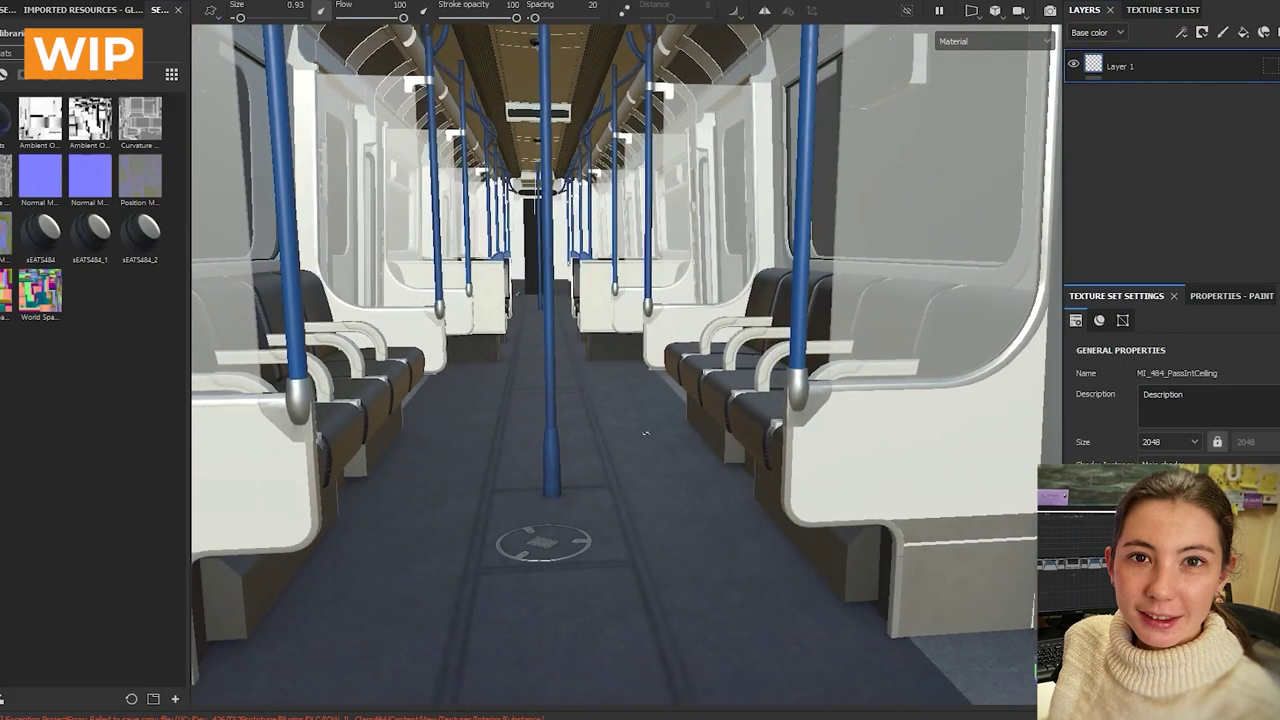
pyautogui.scroll(-4, 645, 433)
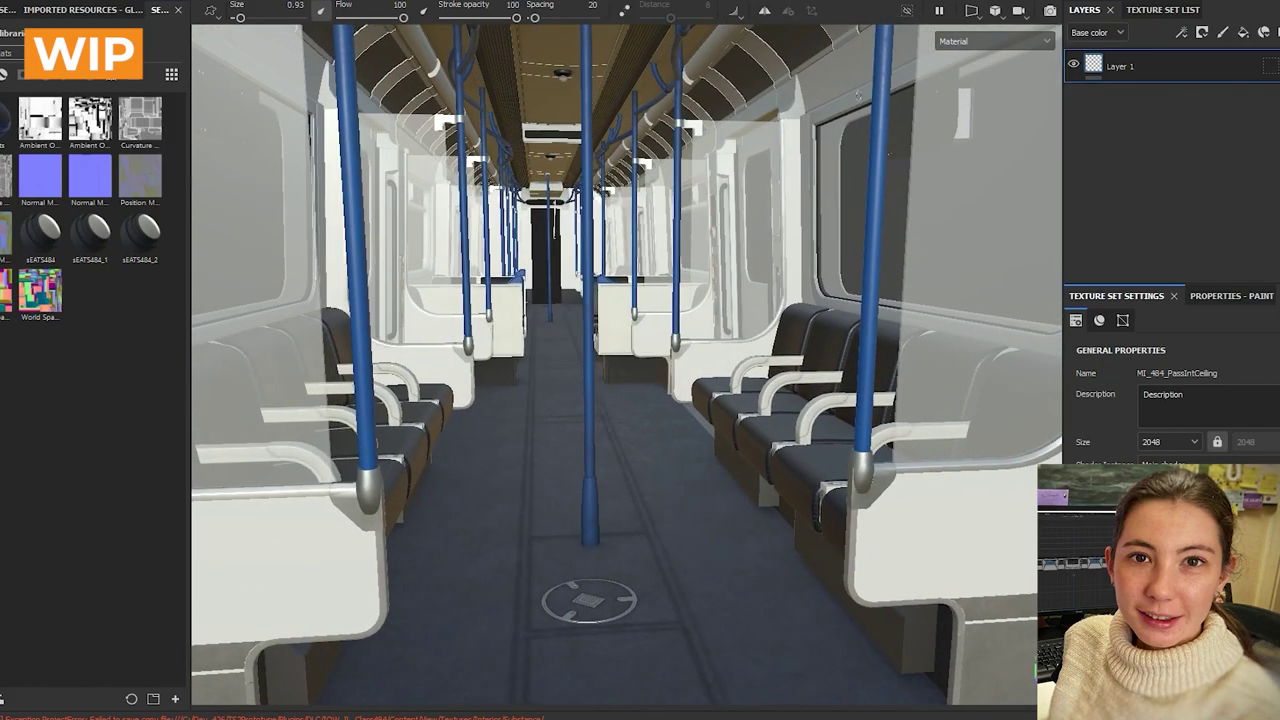
pyautogui.scroll(-5, 608, 450)
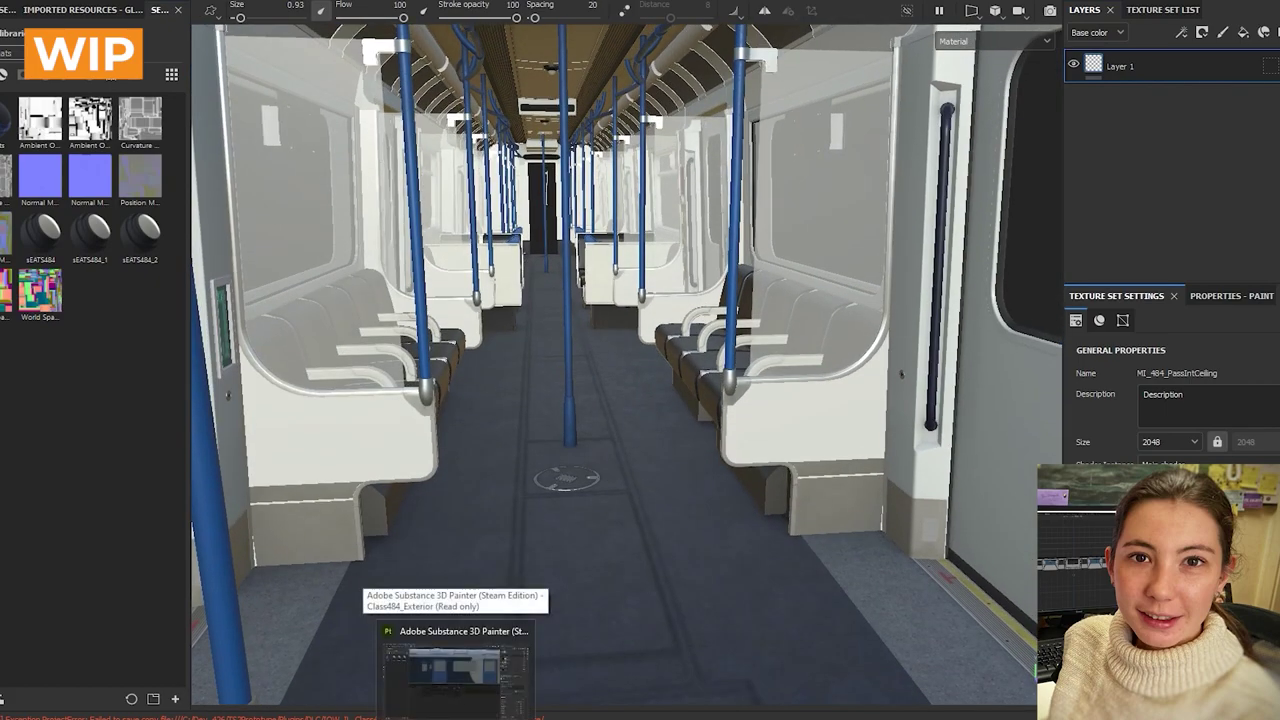
# Step: Switch to Substance 3D Designer and examine the Floor material's node graph and its rounded-cube preview up close
pyautogui.moveTo(420, 718)
pyautogui.click(418, 675)
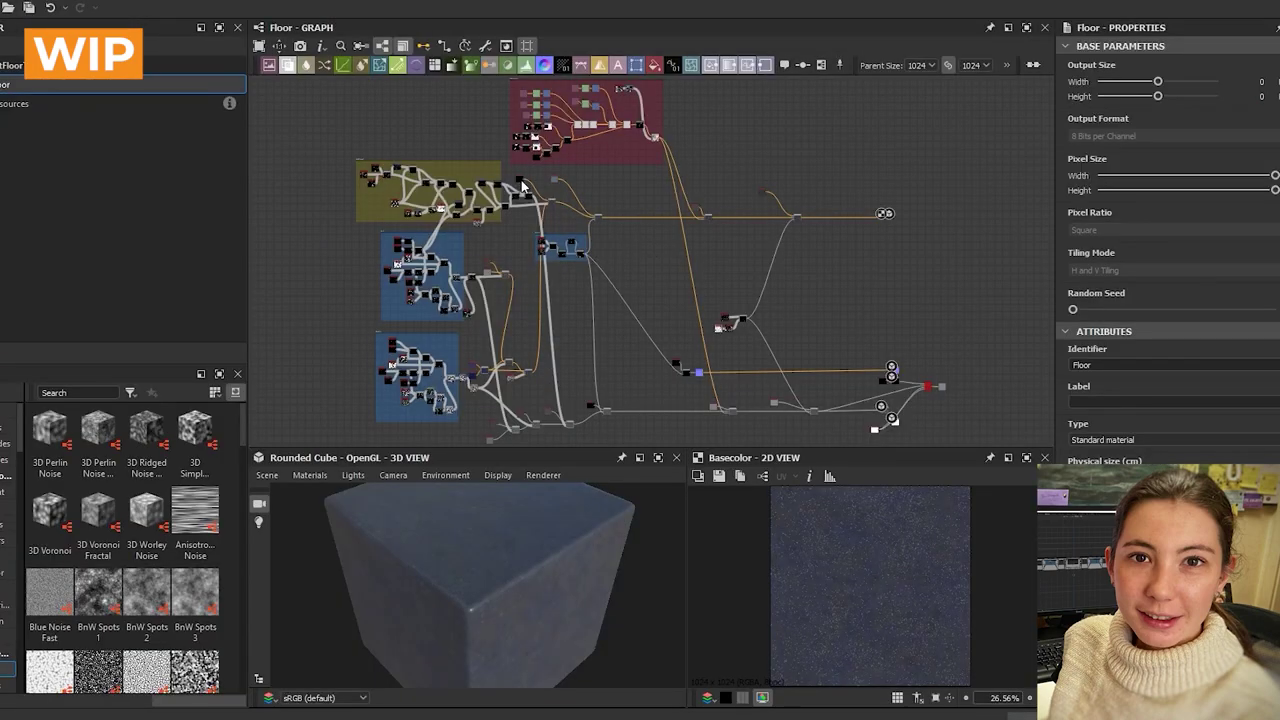
pyautogui.scroll(-2, 565, 274)
pyautogui.scroll(3, 469, 586)
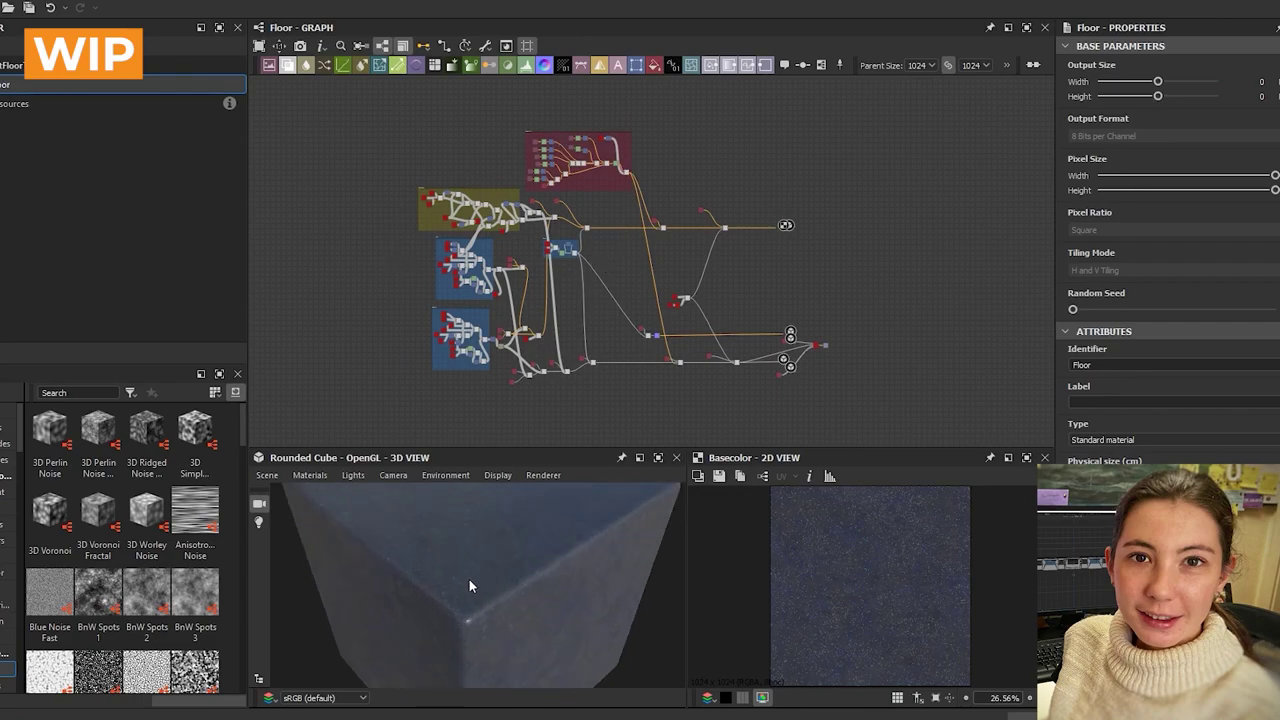
pyautogui.moveTo(534, 461); pyautogui.dragTo(532, 250)
pyautogui.scroll(3, 685, 265)
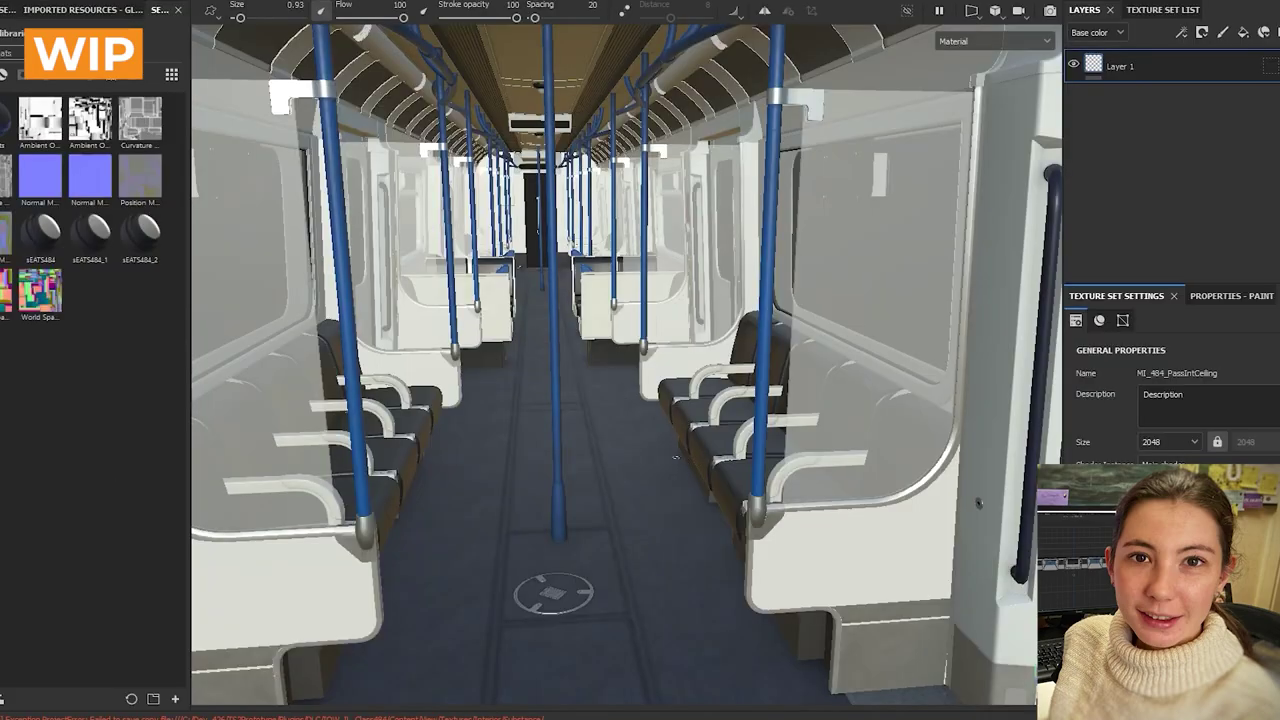
# Step: Back in Substance 3D Painter, examine the textured saloon along the aisle, including the transverse seats, ceiling and overhead display
pyautogui.keyDown('alt'); pyautogui.moveTo(676, 457); pyautogui.dragTo(657, 447); pyautogui.keyUp('alt')
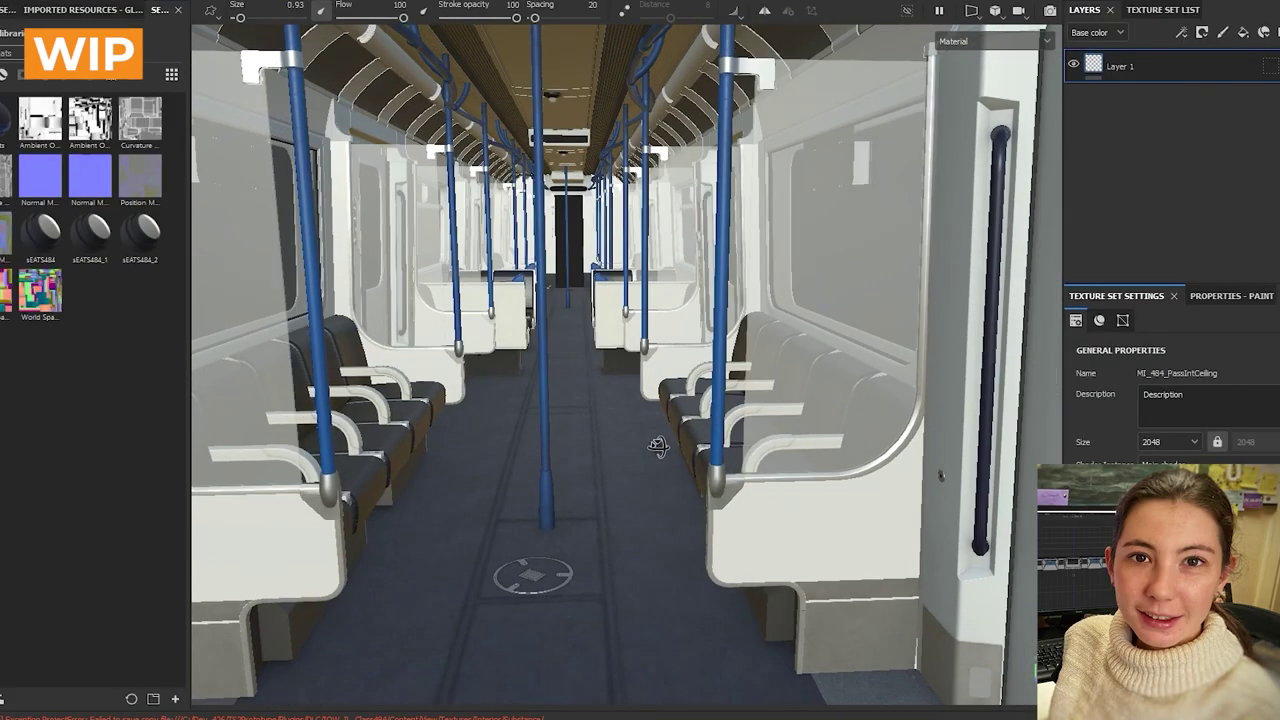
pyautogui.scroll(4, 544, 368)
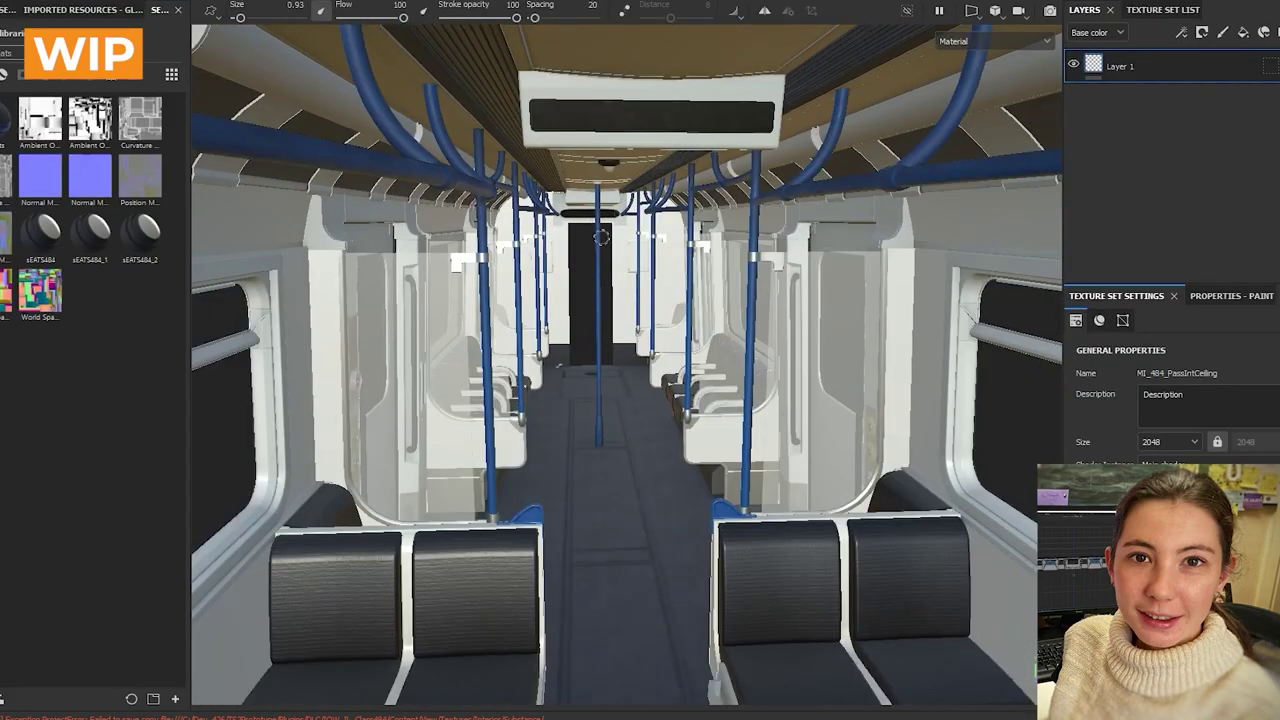
pyautogui.scroll(-2, 551, 355)
pyautogui.scroll(-2, 551, 355)
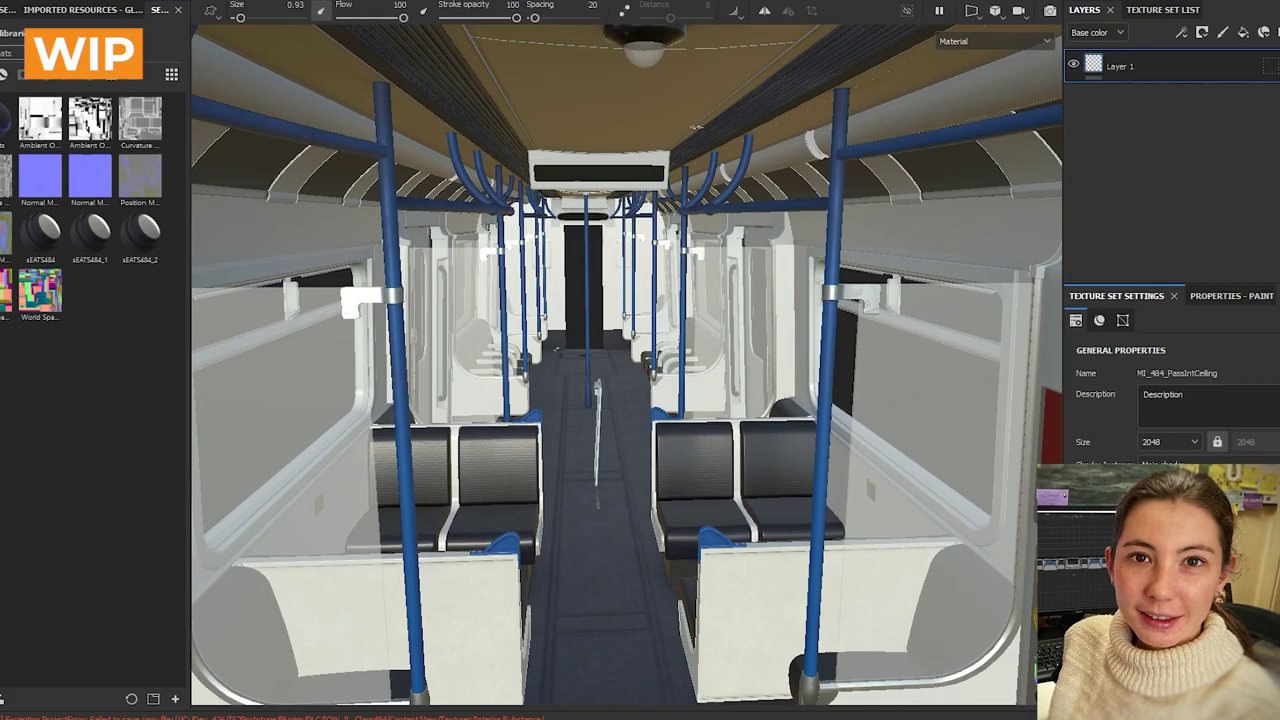
pyautogui.scroll(3, 610, 250)
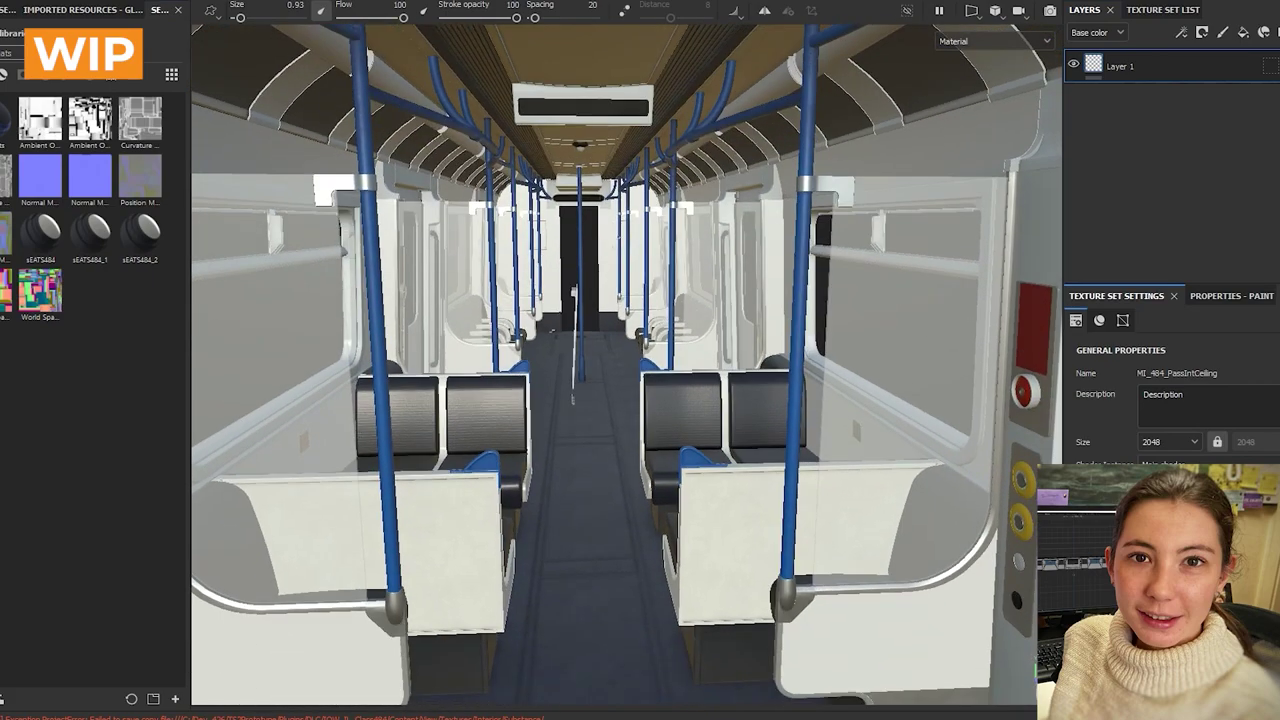
pyautogui.scroll(-3, 743, 298)
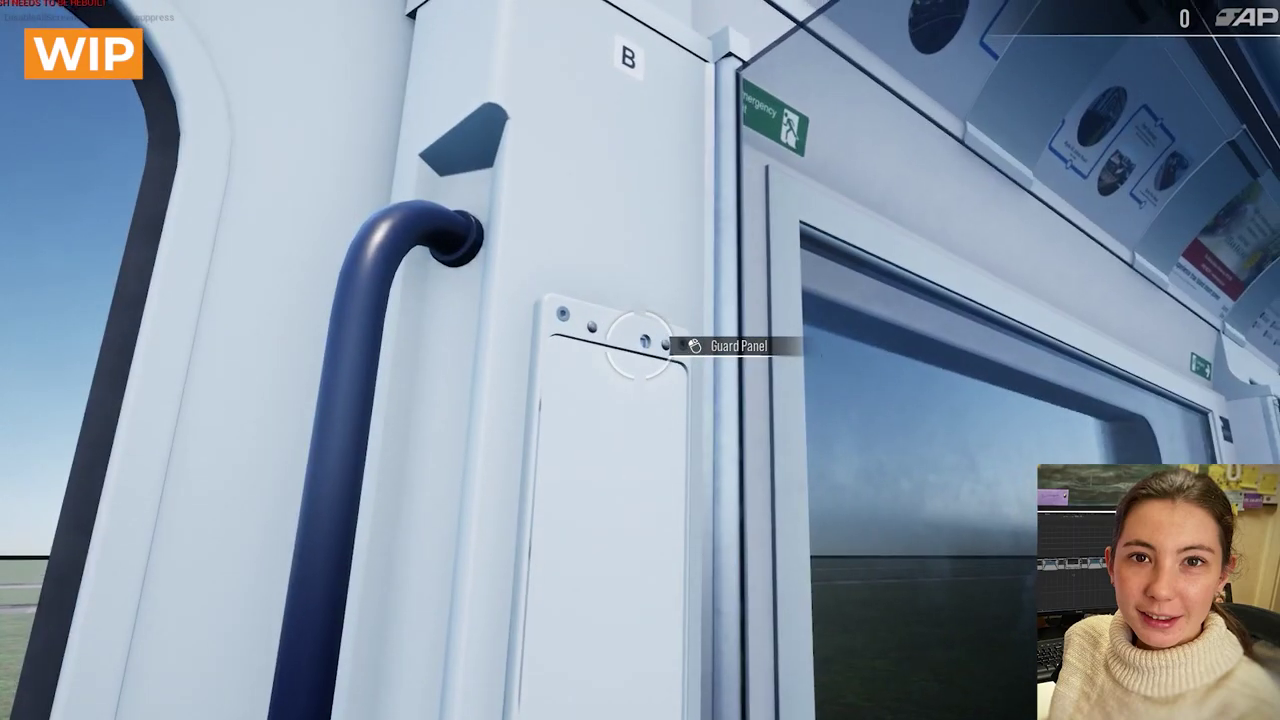
# Step: In the train simulator, open the guard panel beside Door B and operate its key switch
pyautogui.click(640, 345)
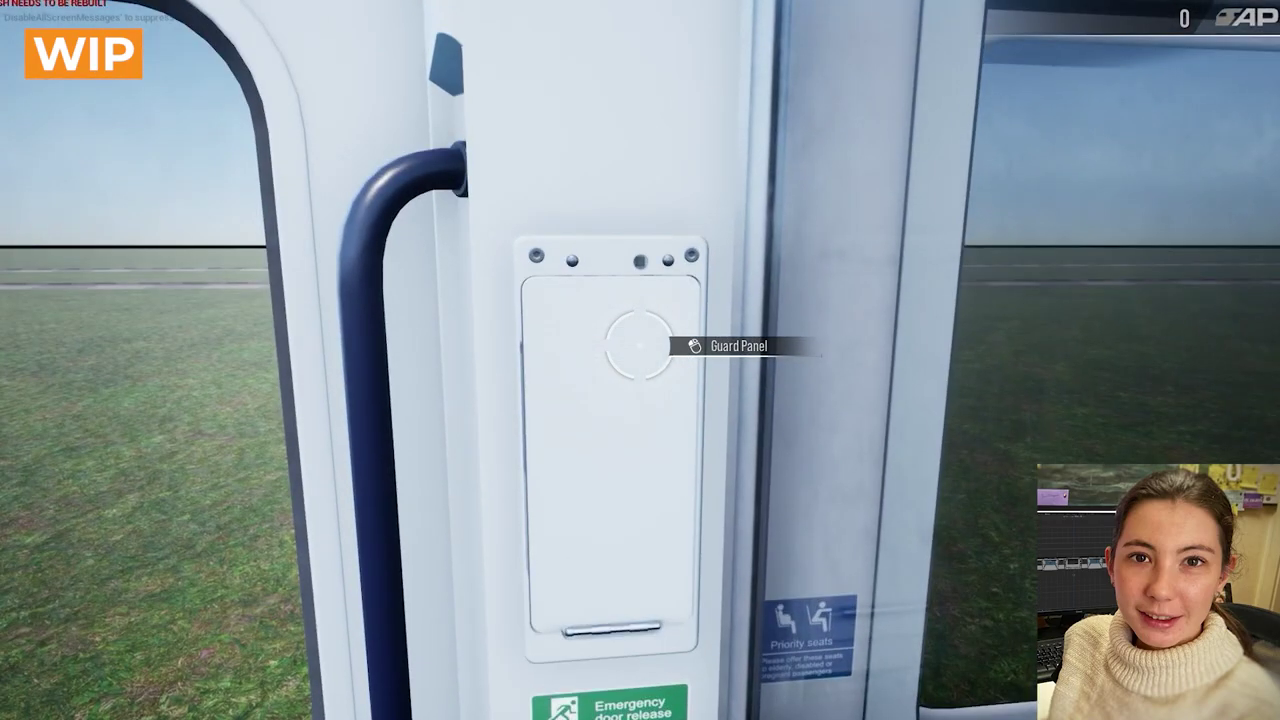
pyautogui.moveTo(640, 345); pyautogui.dragTo(640, 516)
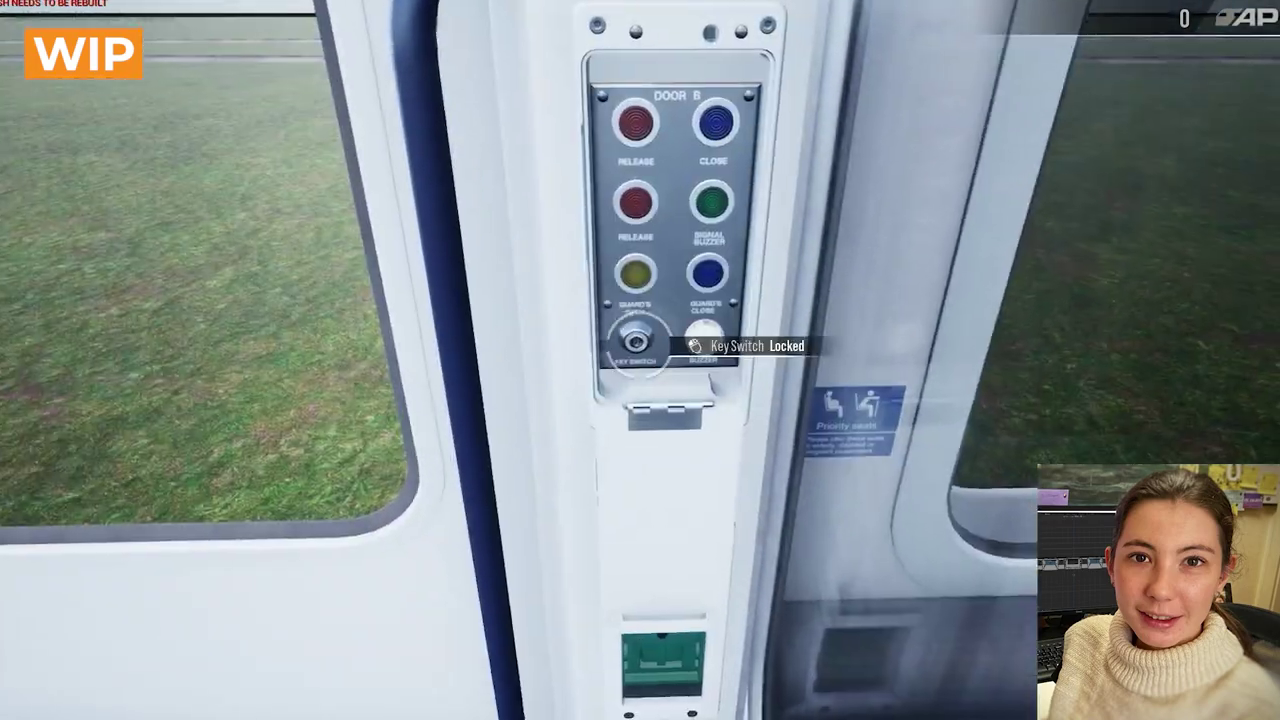
pyautogui.click(640, 345)
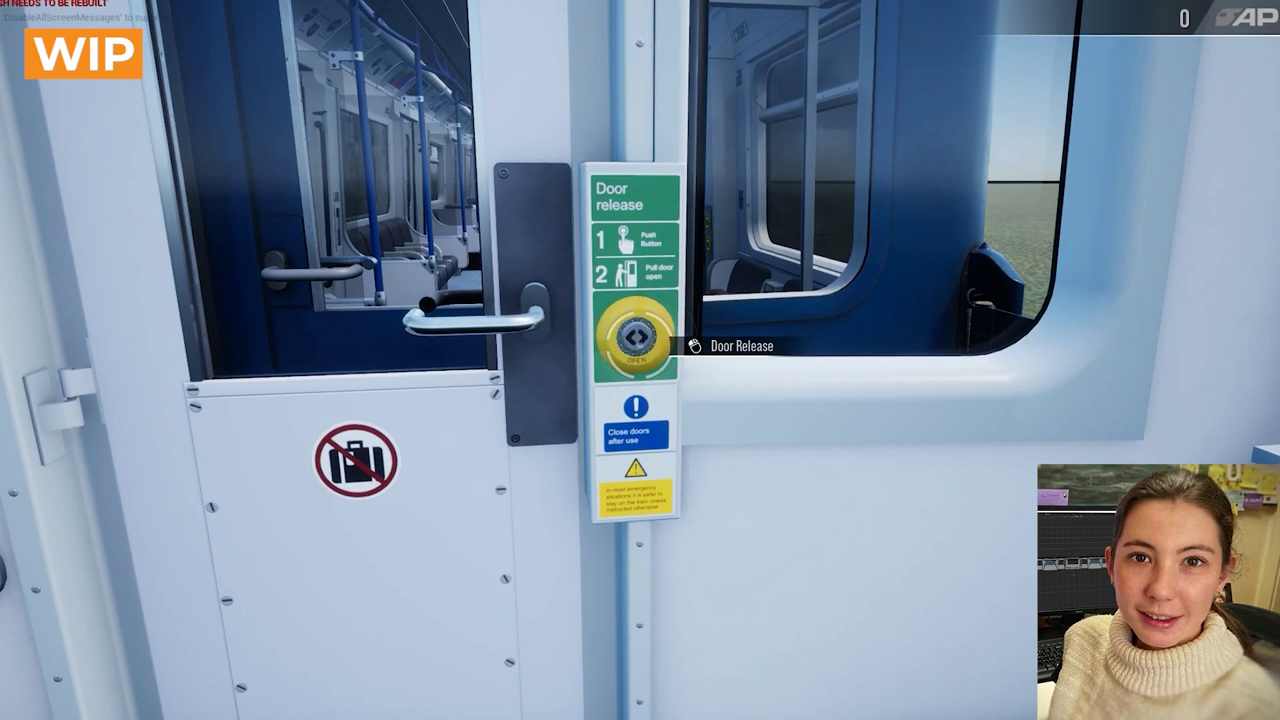
# Step: Move away from the gangway door release and examine the illustrated "On our network" route map along the saloon's upper wall
pyautogui.press('s')
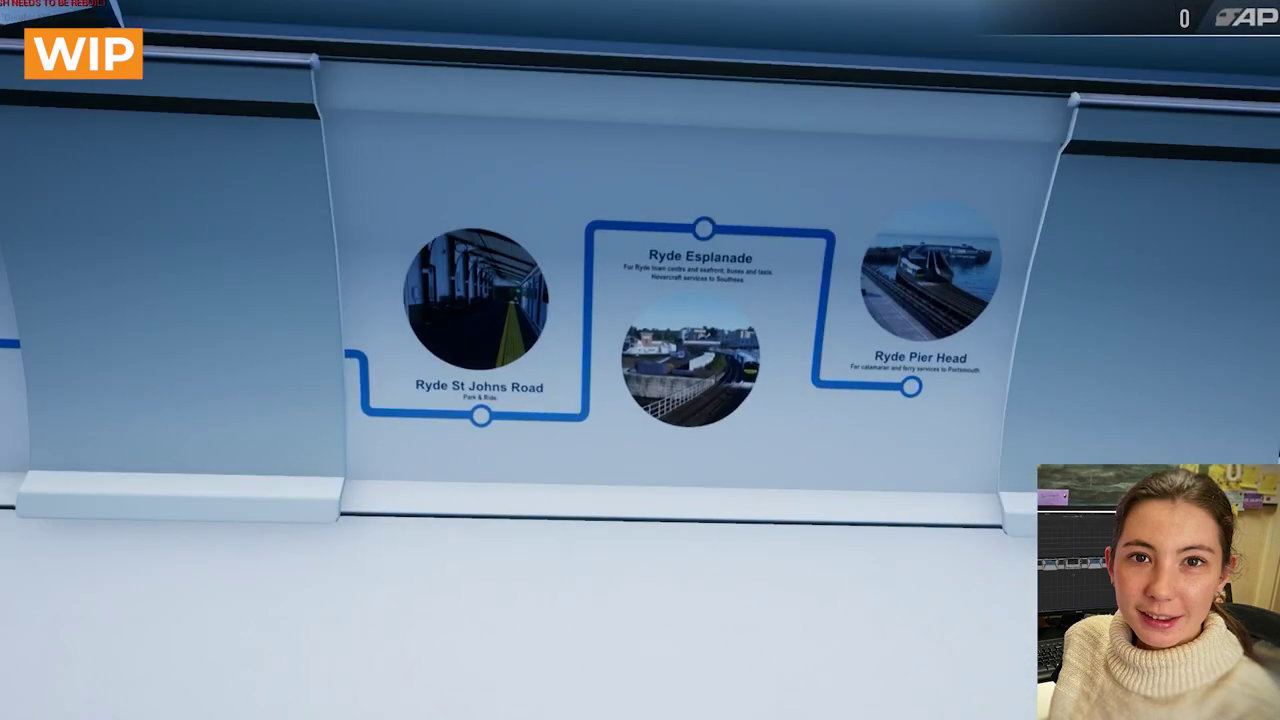
pyautogui.press('a')
pyautogui.press('w')
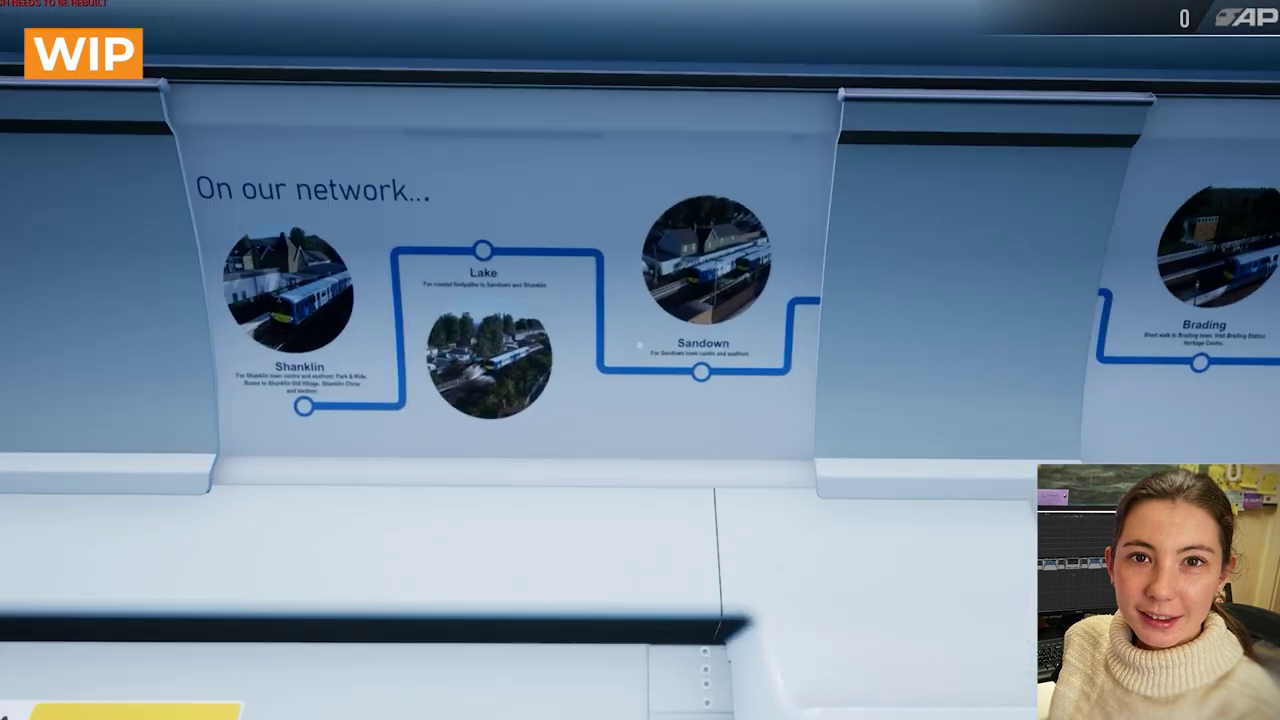